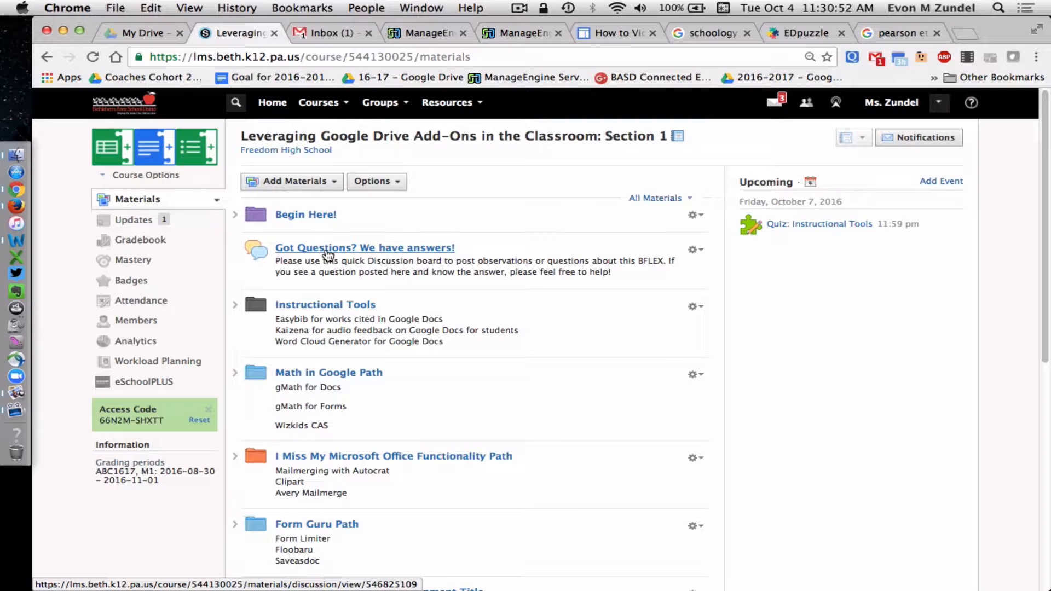
Step: In the course's Form Guru Path folder, start a new test/quiz named "Quiz: Form Guru Path"
scroll(327, 253, "down", 3)
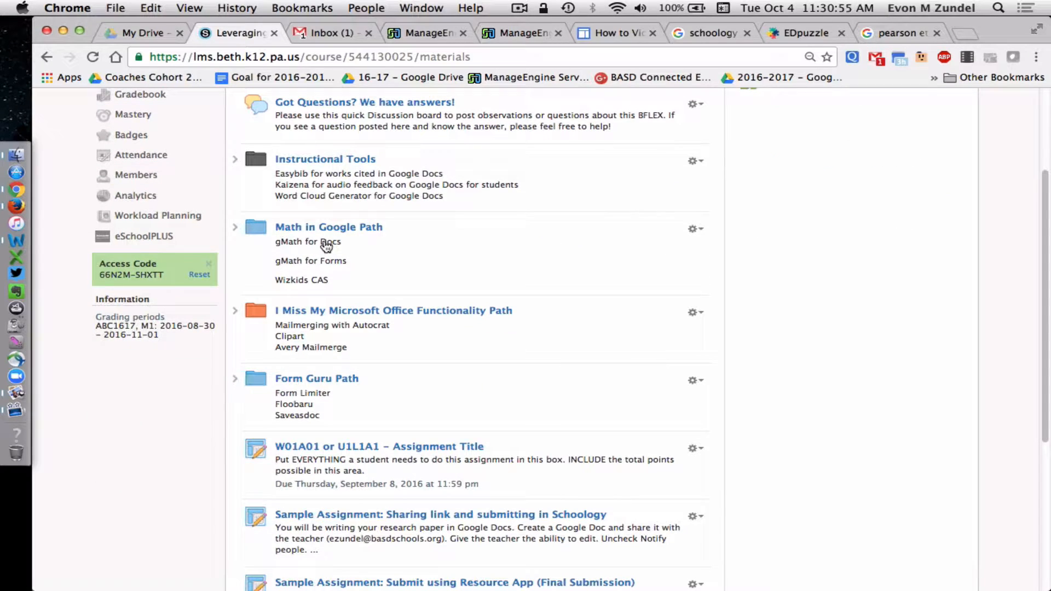
left_click(322, 386)
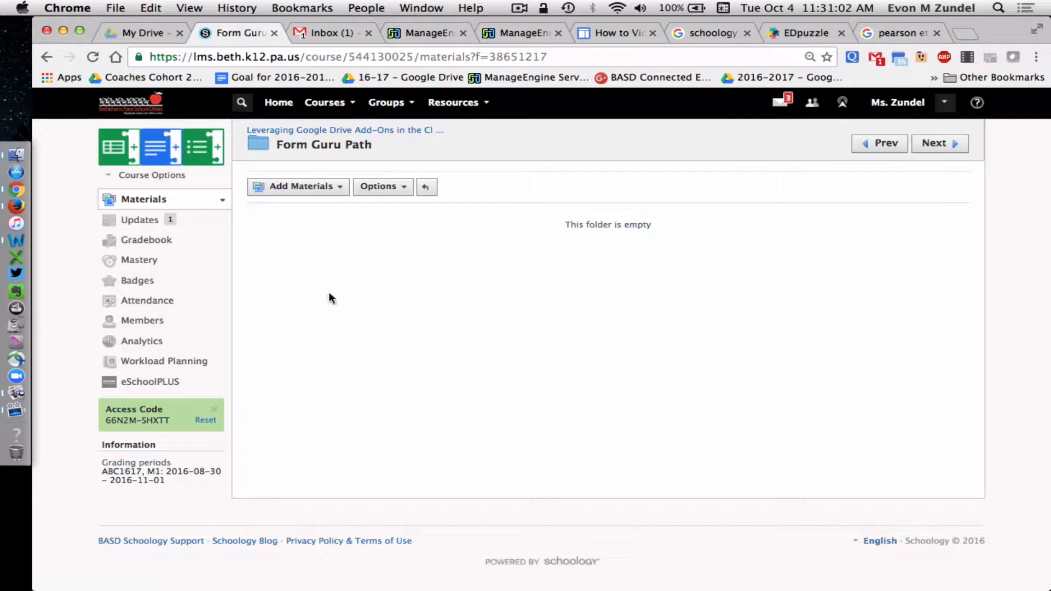
left_click(328, 188)
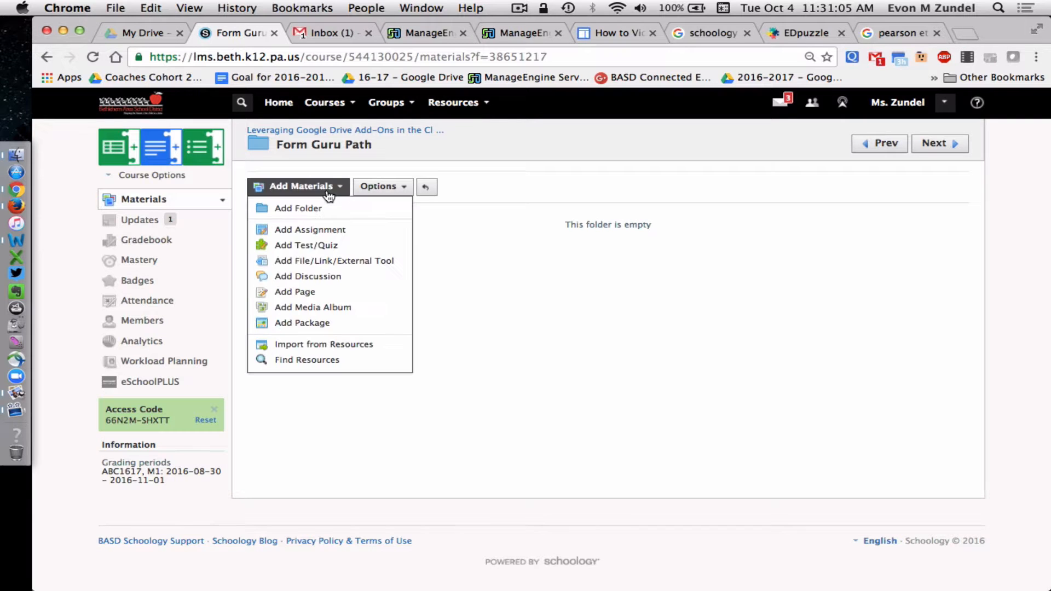
left_click(345, 248)
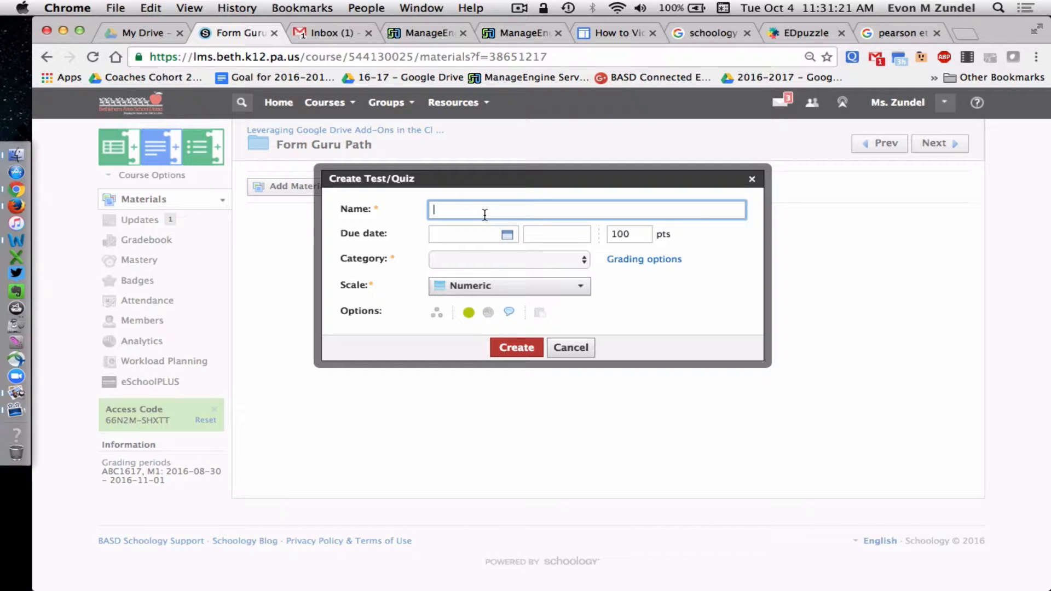
type("Quiz: Form Guru Path")
Step: Set the quiz's due date to 10/07/16 and its value to 20 points
left_click(508, 236)
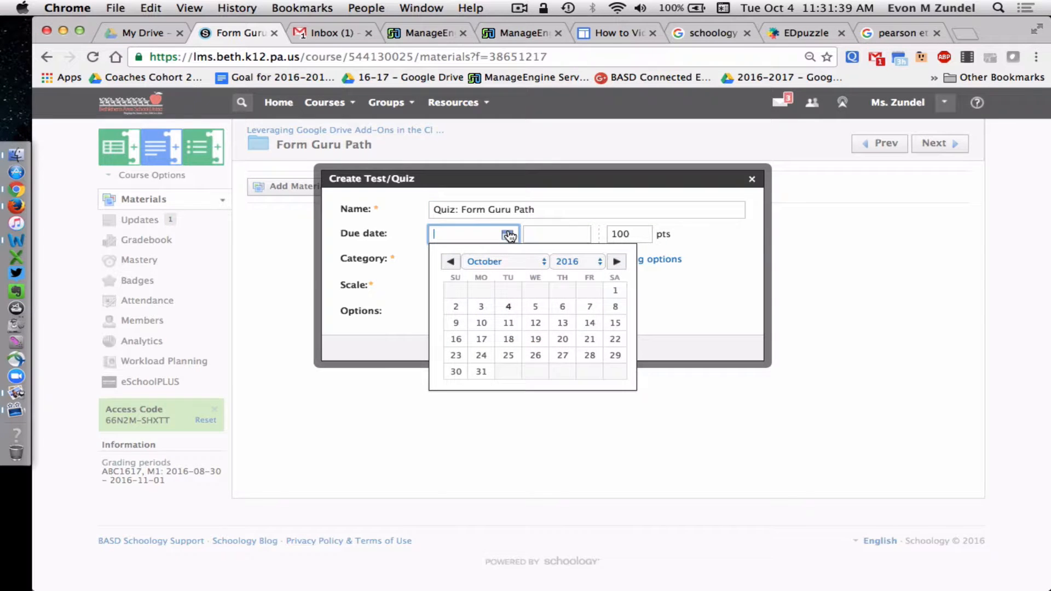
left_click(585, 309)
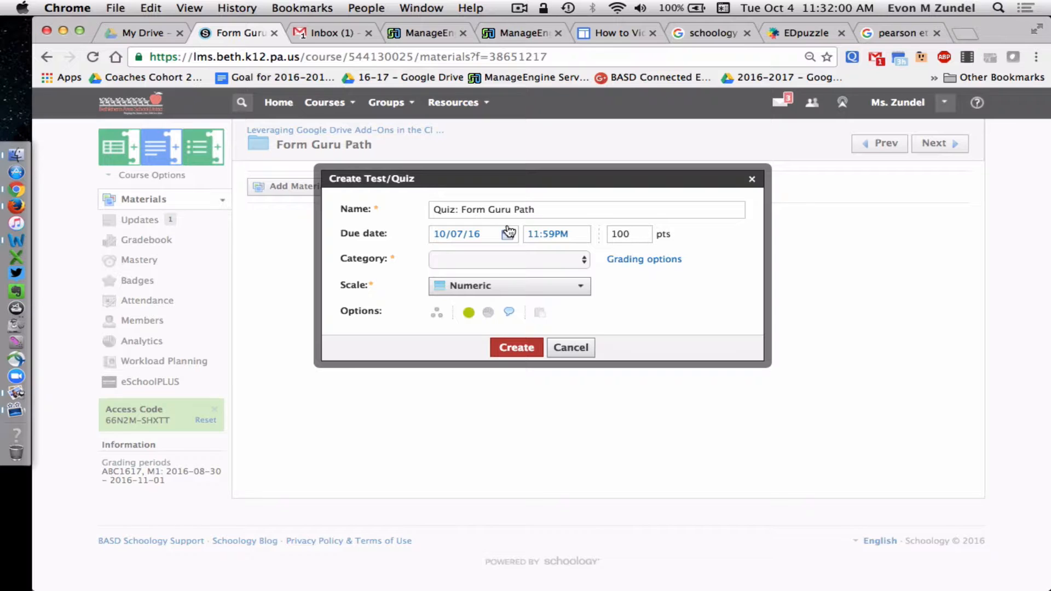
double_click(624, 234)
type("20")
key("Tab")
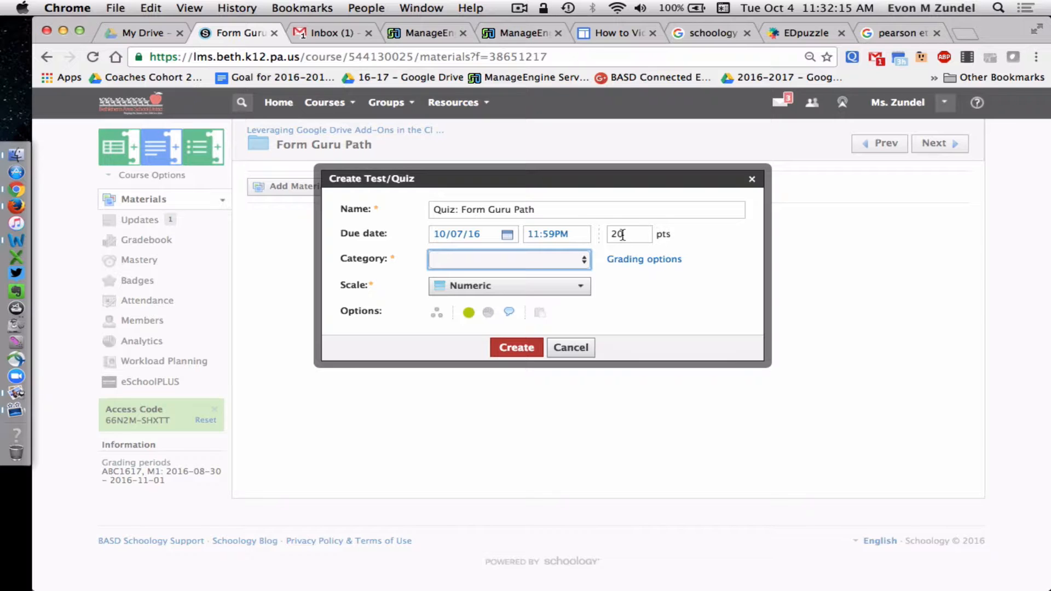
Step: Create the quiz with category QUIZ, scale ALPHA - Regular Courses and comments disabled
left_click(558, 258)
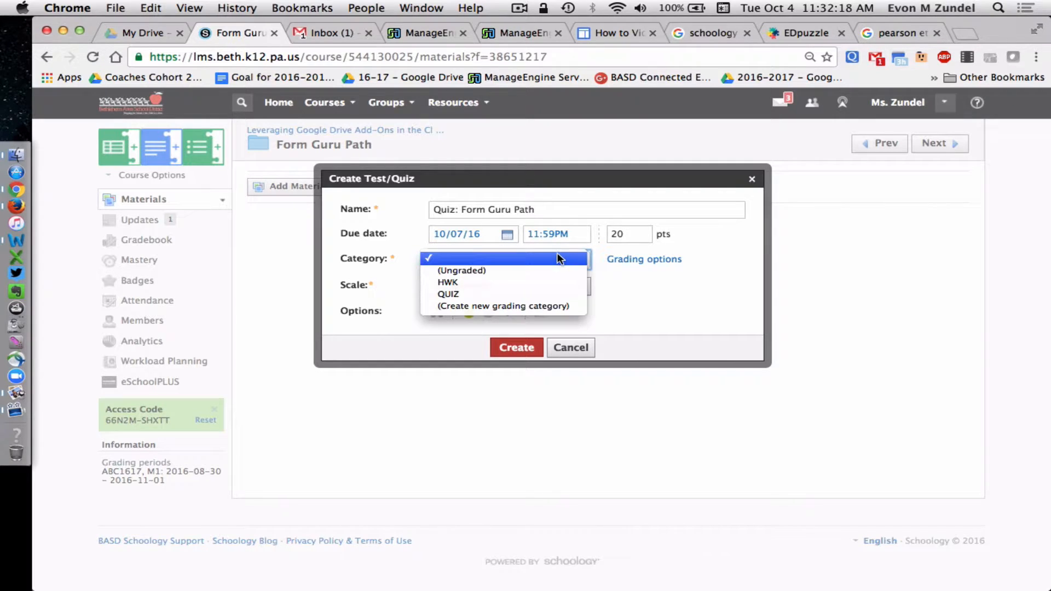
left_click(541, 292)
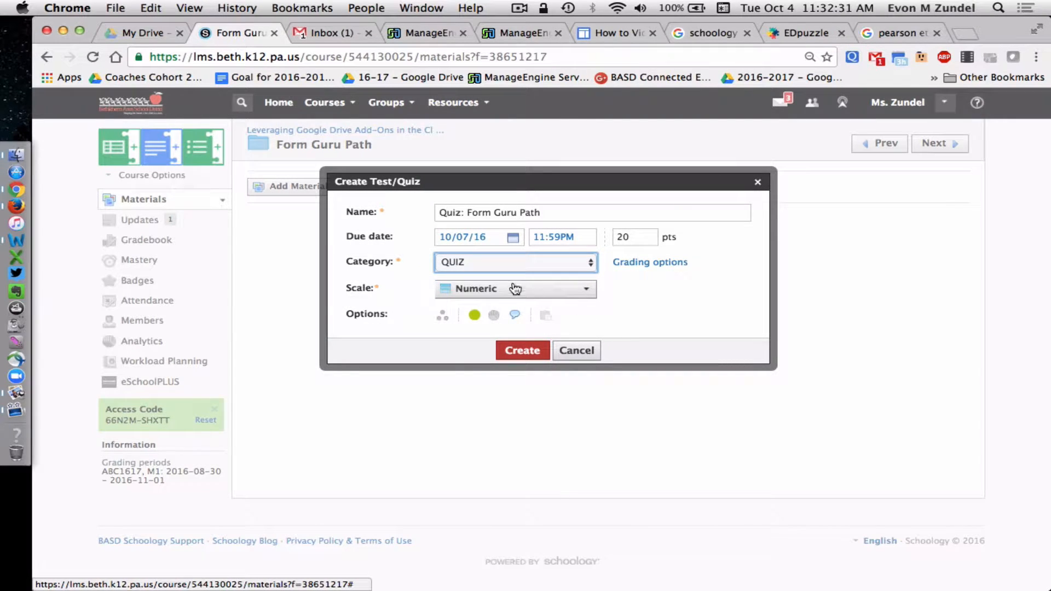
left_click(526, 293)
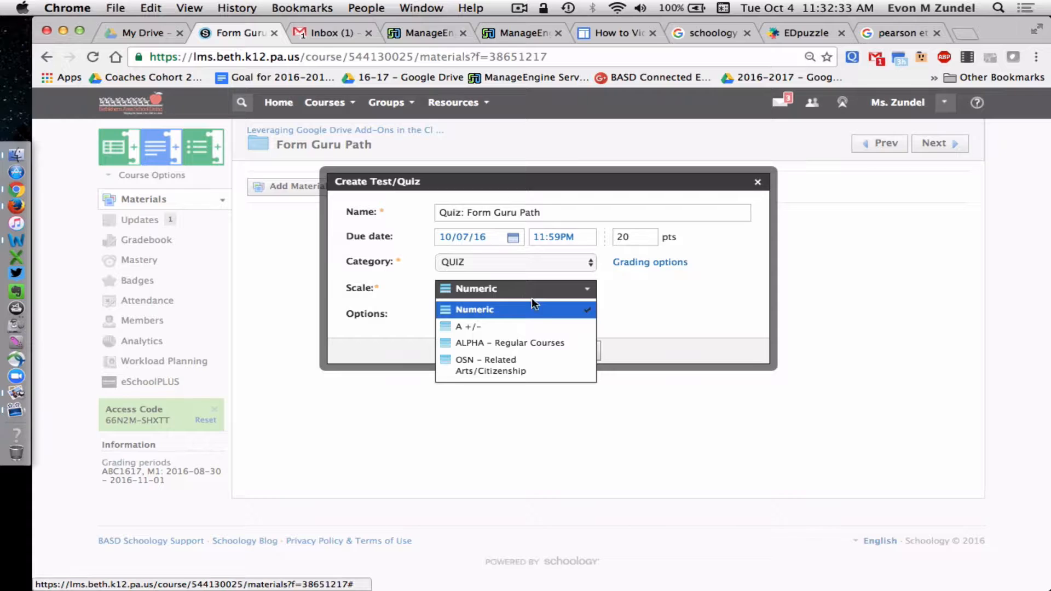
left_click(543, 346)
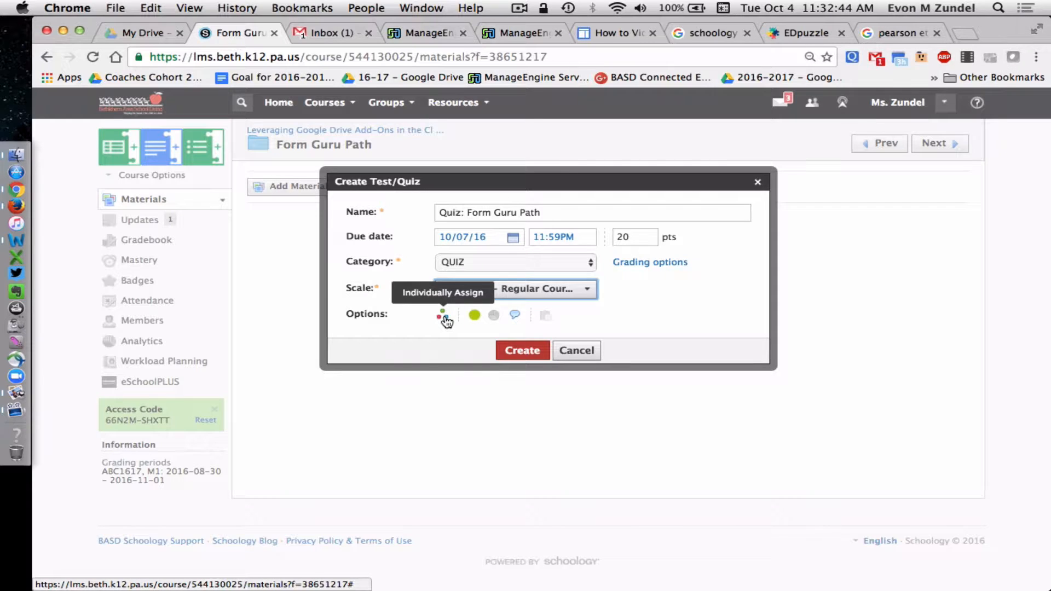
left_click(514, 317)
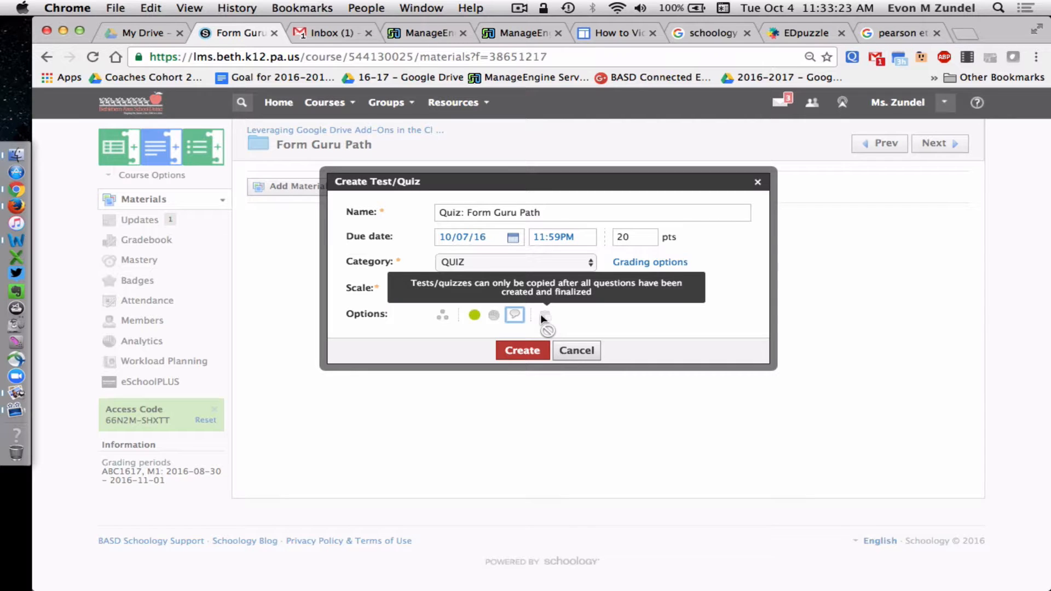
left_click(522, 351)
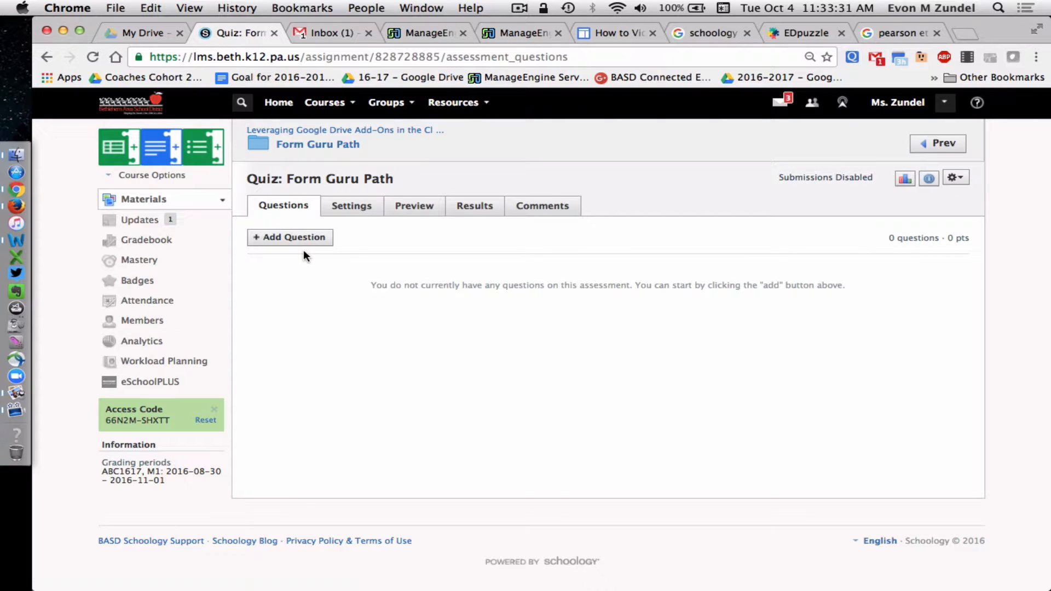
Step: In the quiz settings, write the instructions "You have 3 attempts for this quiz. The highest grade will be recorded."
left_click(364, 206)
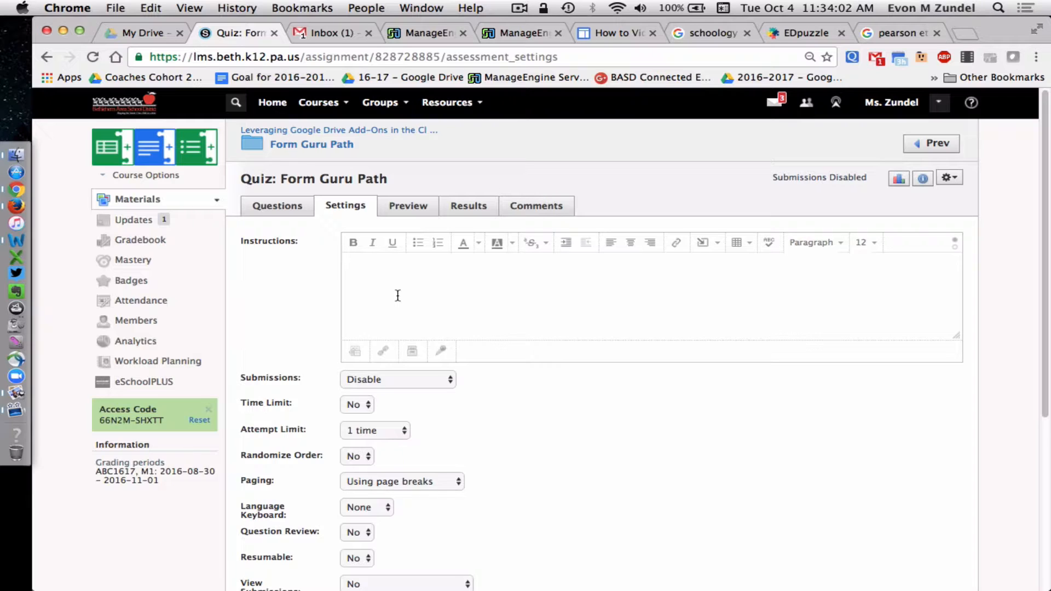
type("You will have 3 attempts at")
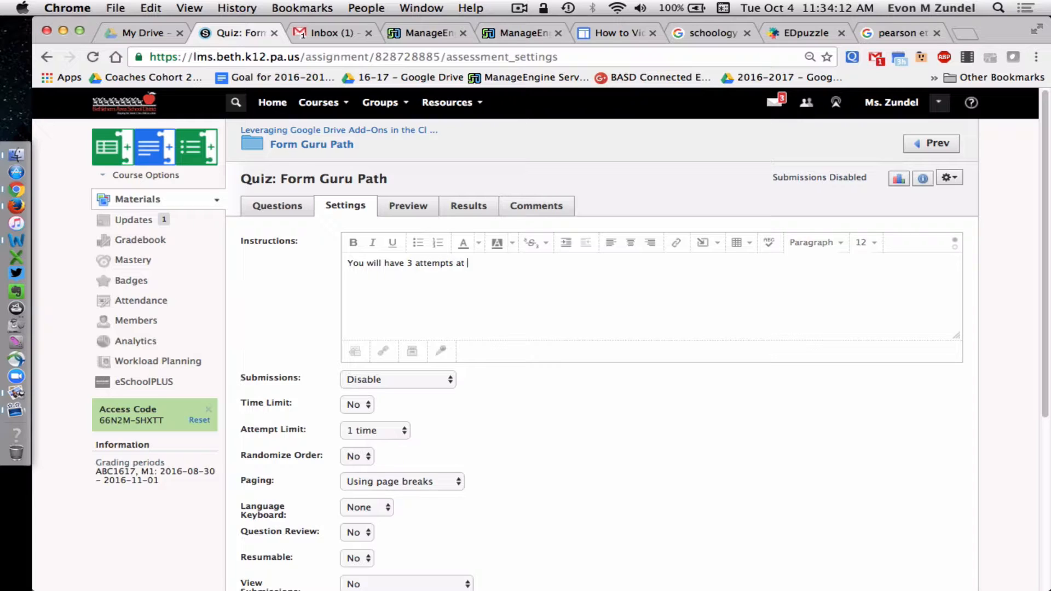
left_click_drag(385, 263, 366, 262)
key("BackSpace")
left_click(452, 263)
key("BackSpace")
key("BackSpace")
type("for this quiz. The ")
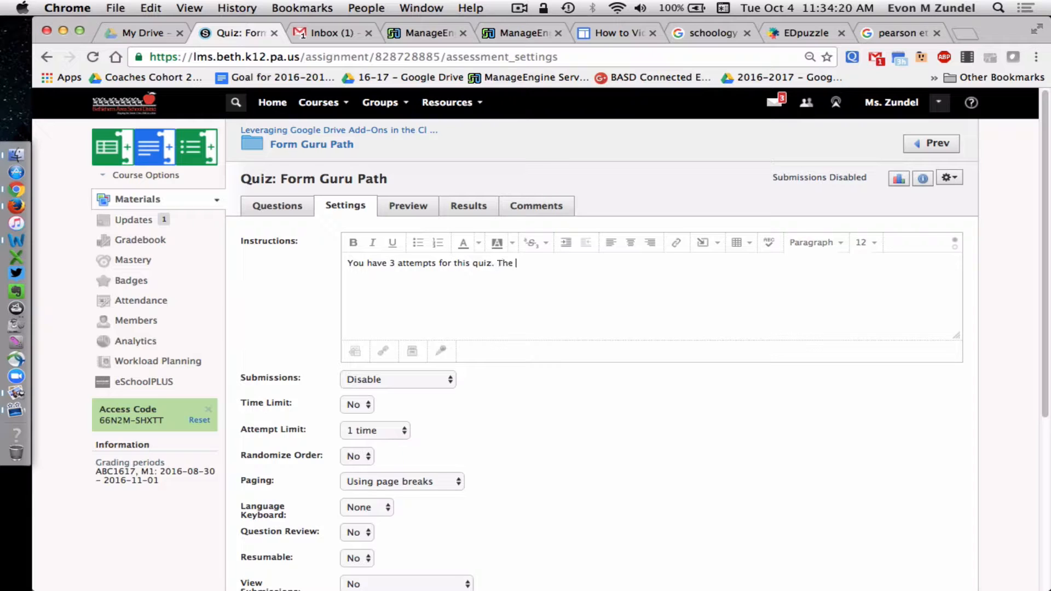
type("highest grade will be recorded.")
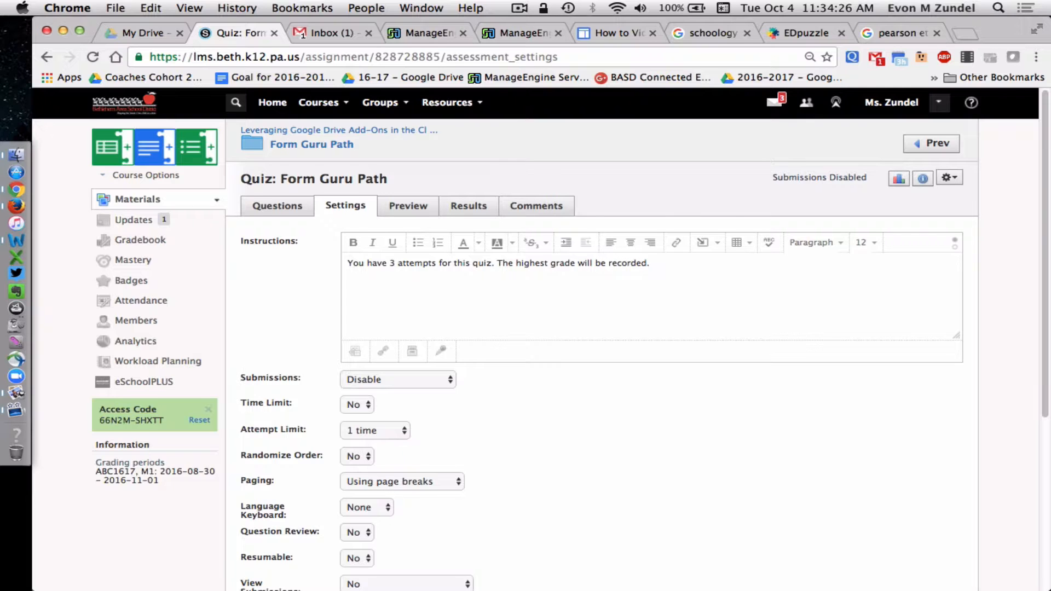
scroll(510, 216, "down", 2)
scroll(403, 315, "down", 4)
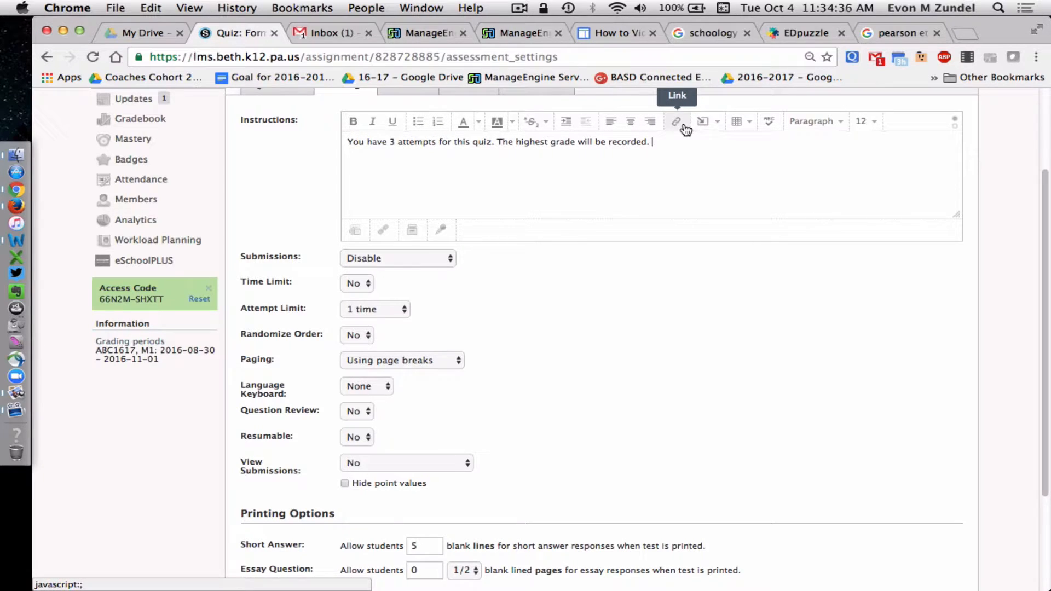
left_click(713, 123)
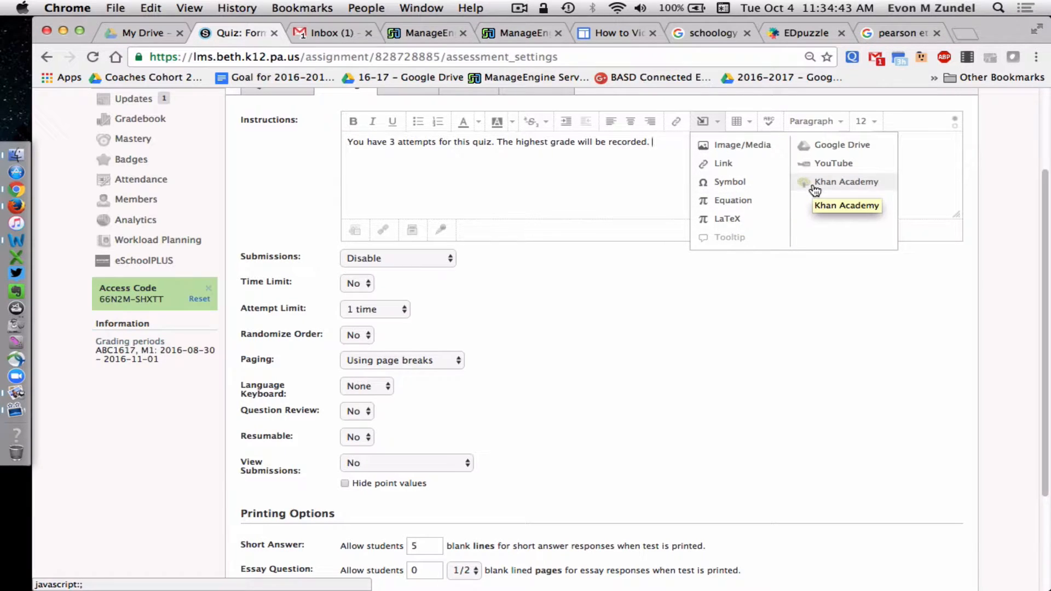
left_click(529, 209)
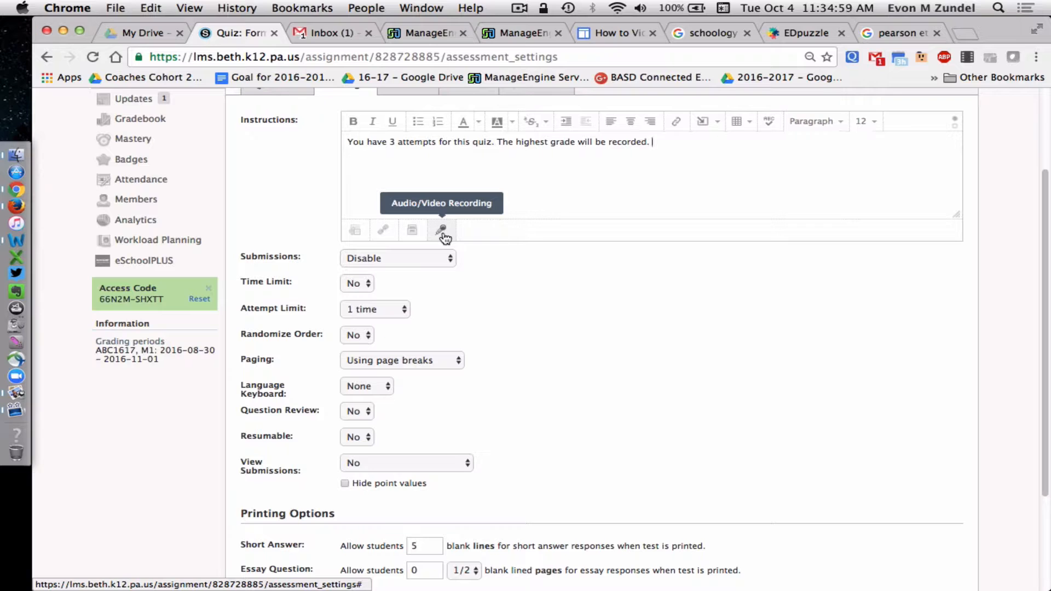
Step: Set submissions to "Enable from... until..." with availability starting 10/07/16 at 08:00AM
scroll(444, 236, "down", 3)
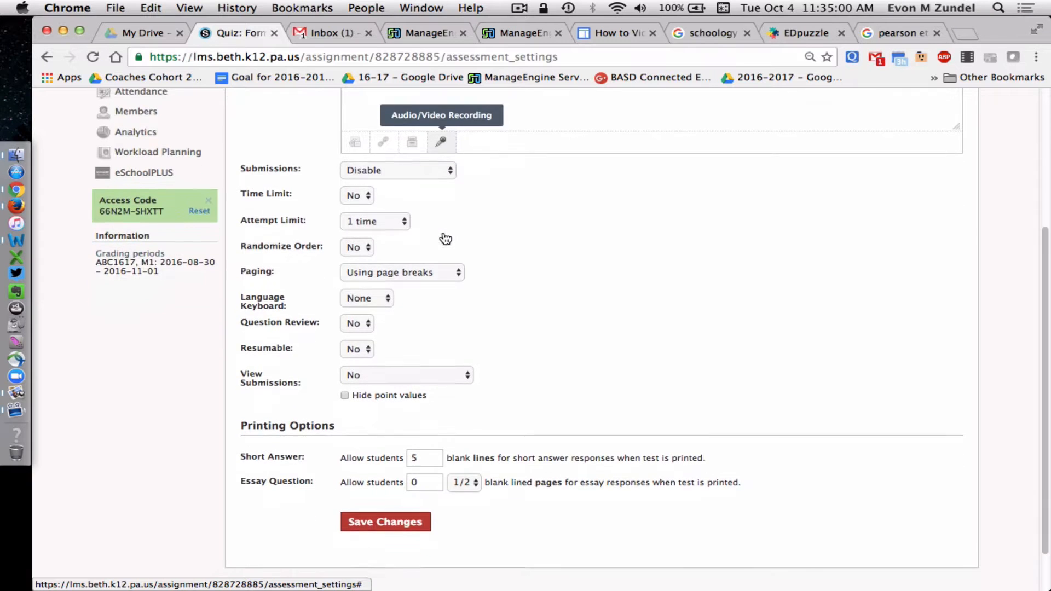
left_click(436, 172)
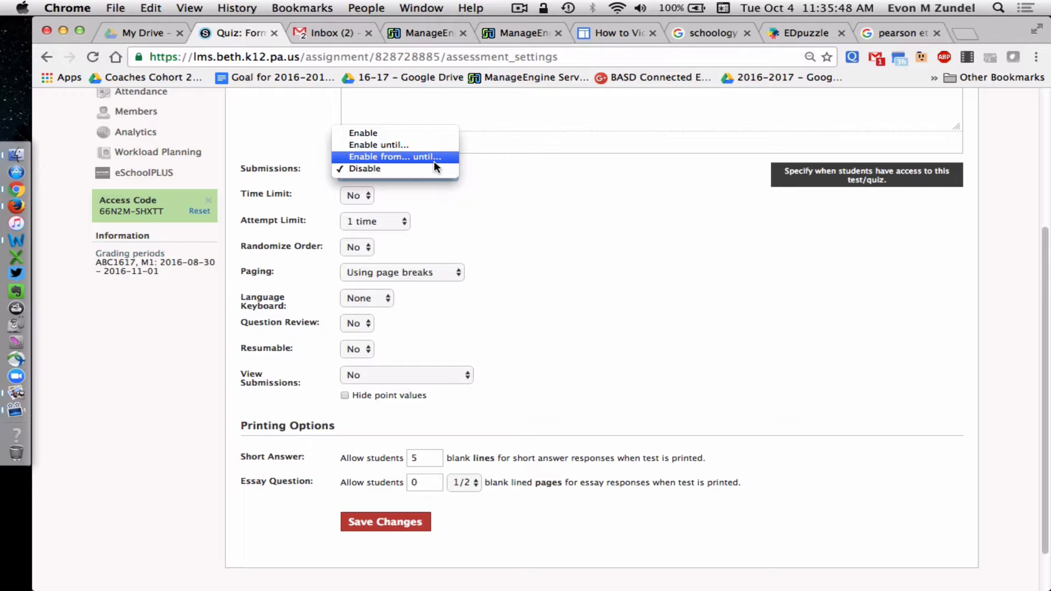
left_click(433, 162)
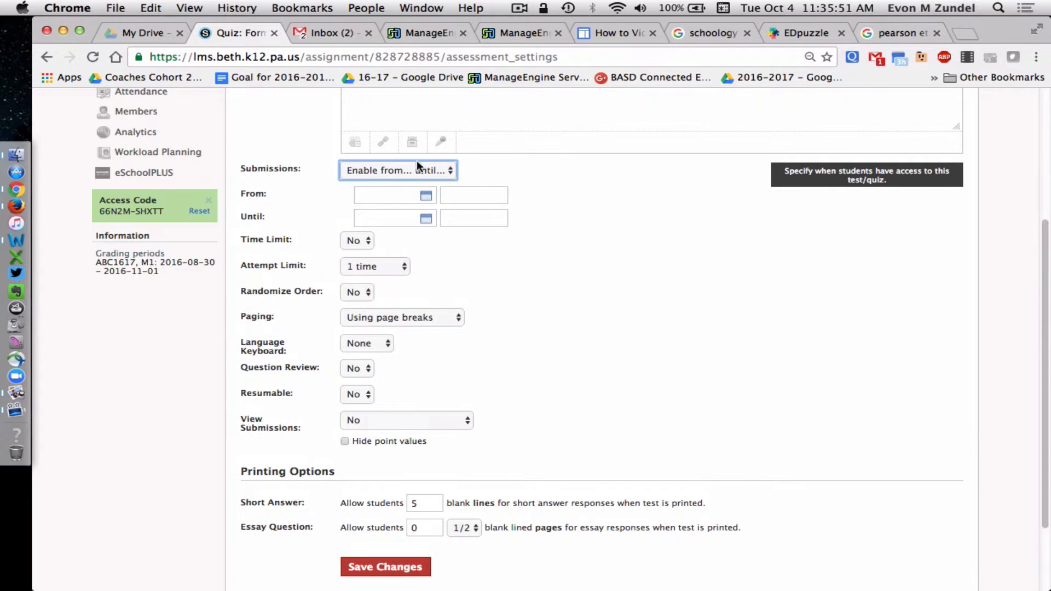
left_click(383, 195)
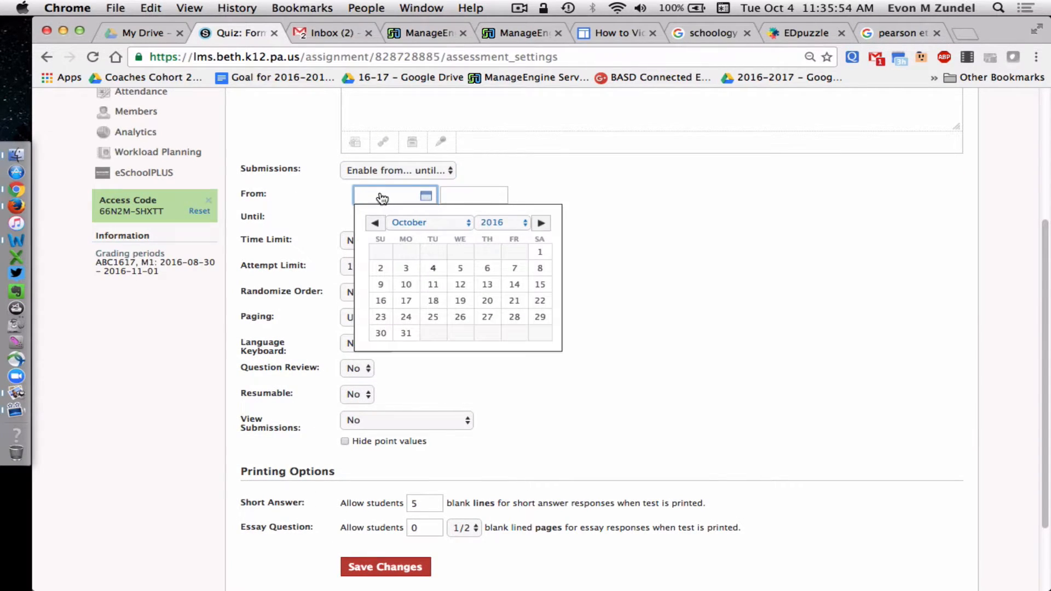
left_click(506, 267)
left_click(463, 197)
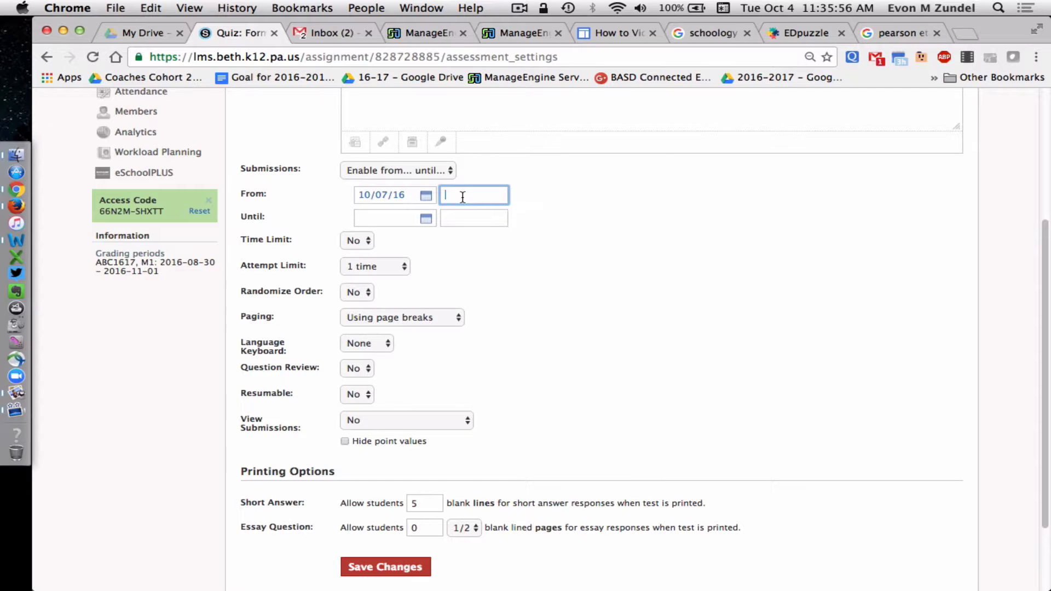
type("8:00AM")
Step: Set the end of the quiz's submission window to 10/07/16 at 09:00AM
left_click(427, 220)
left_click(539, 290)
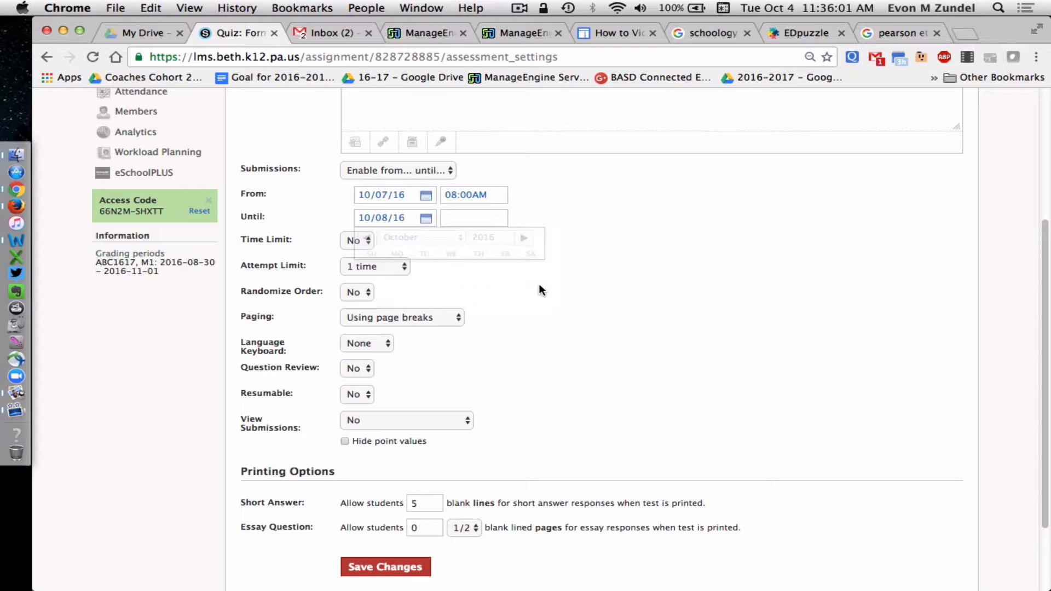
left_click(489, 218)
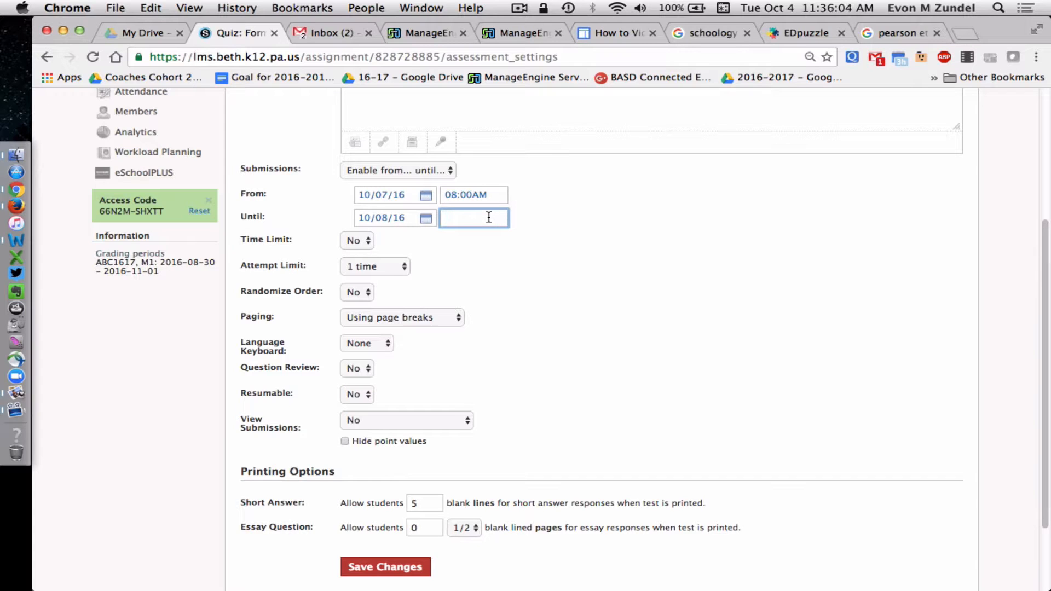
type("8:00AM")
left_click(425, 217)
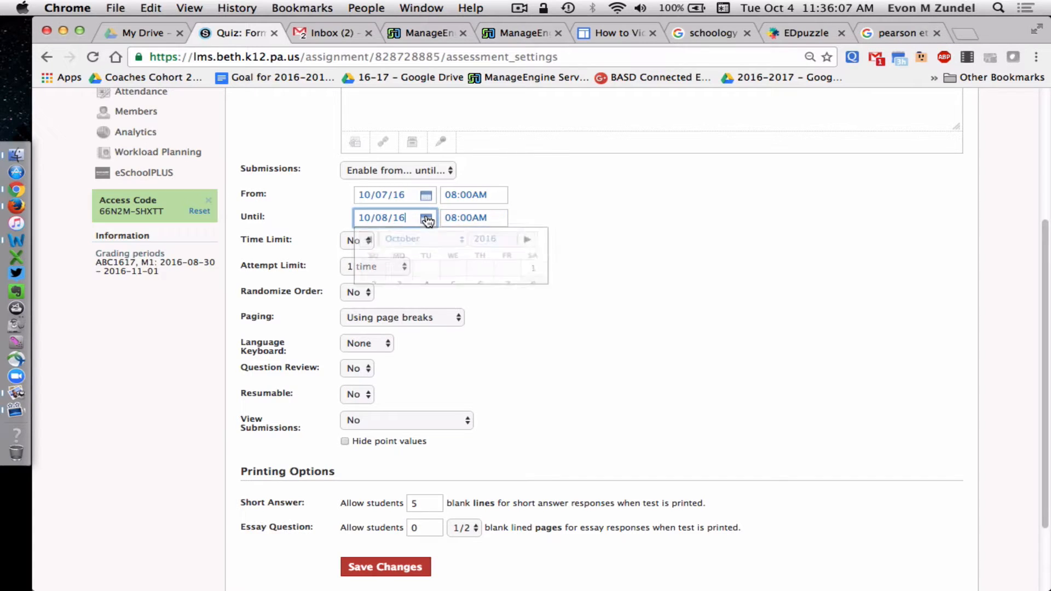
left_click(518, 291)
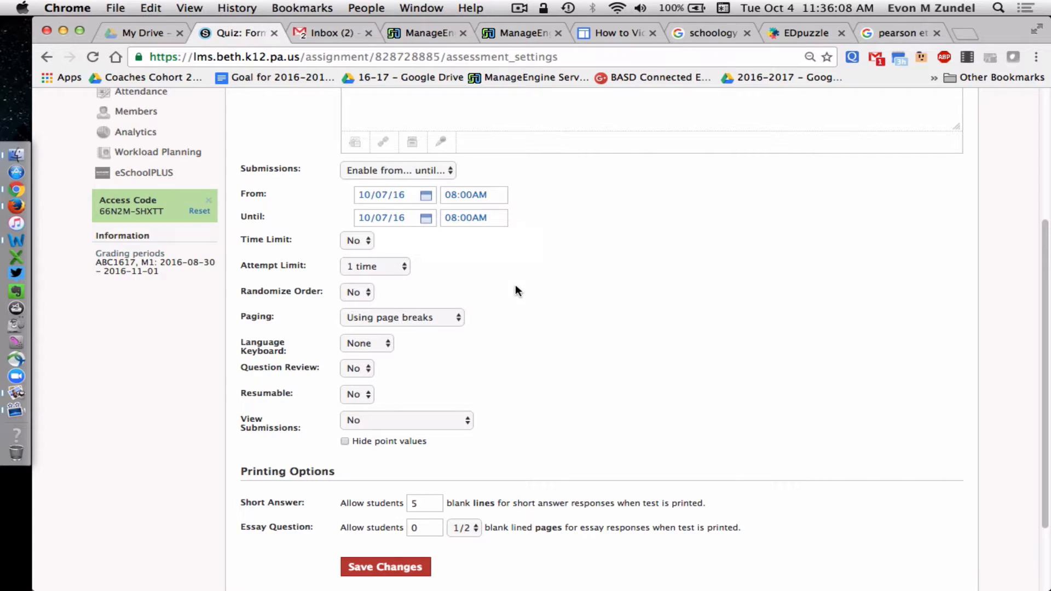
left_click(490, 218)
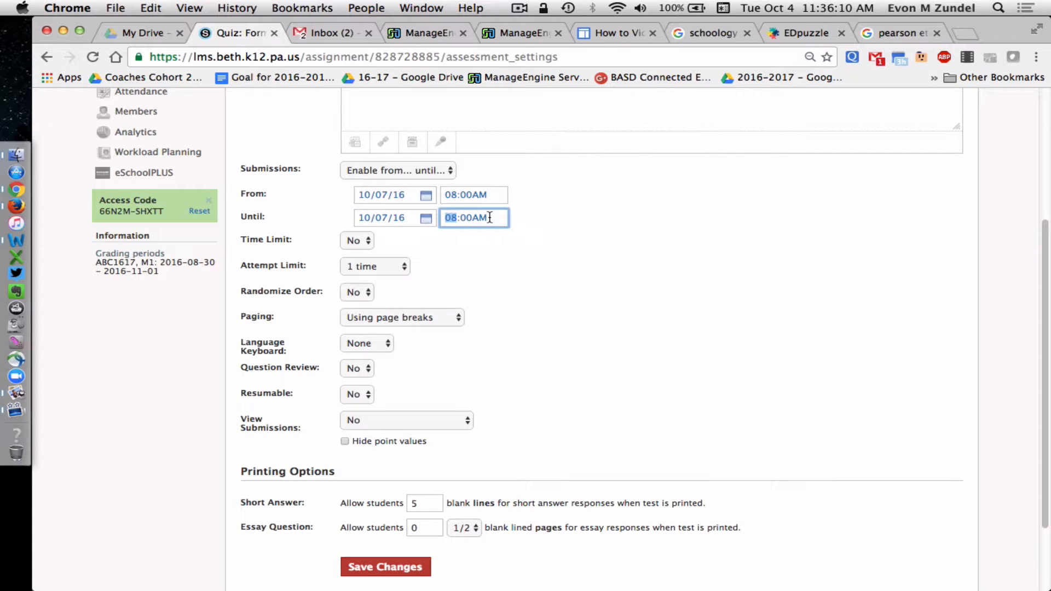
type("9")
left_click(528, 237)
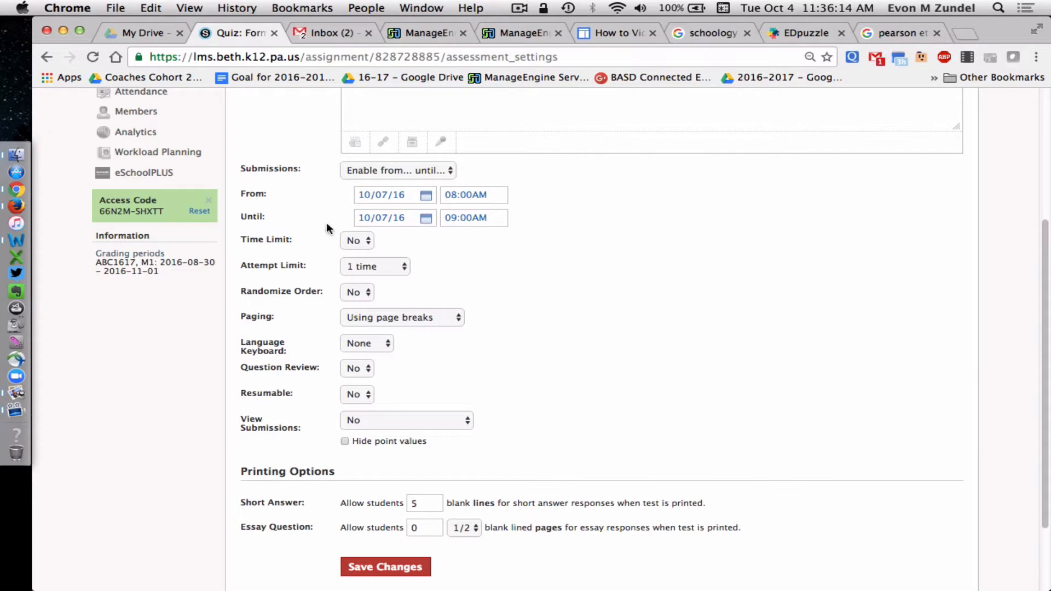
left_click(368, 241)
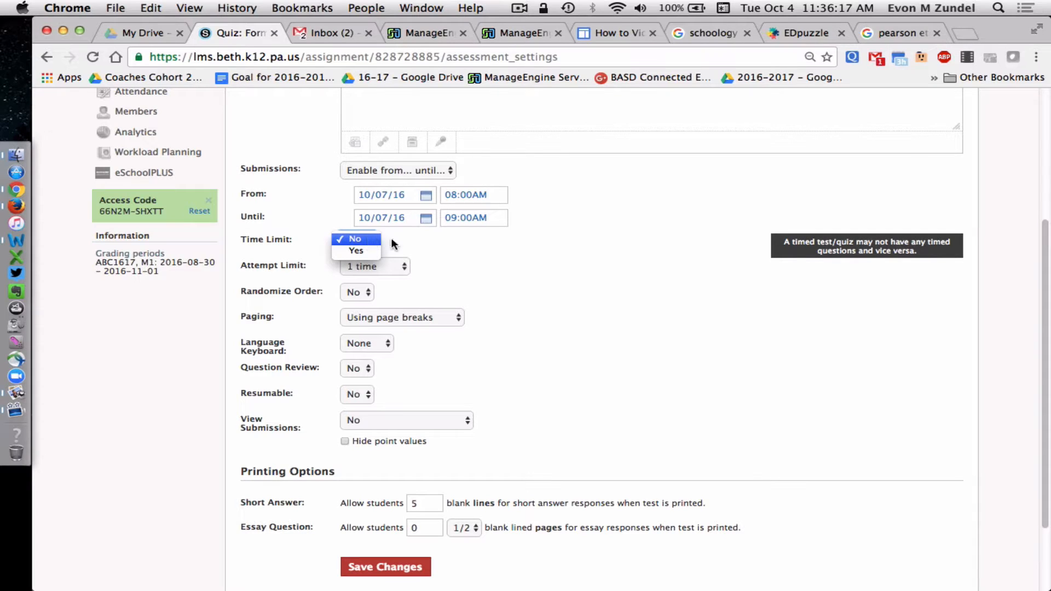
left_click(363, 237)
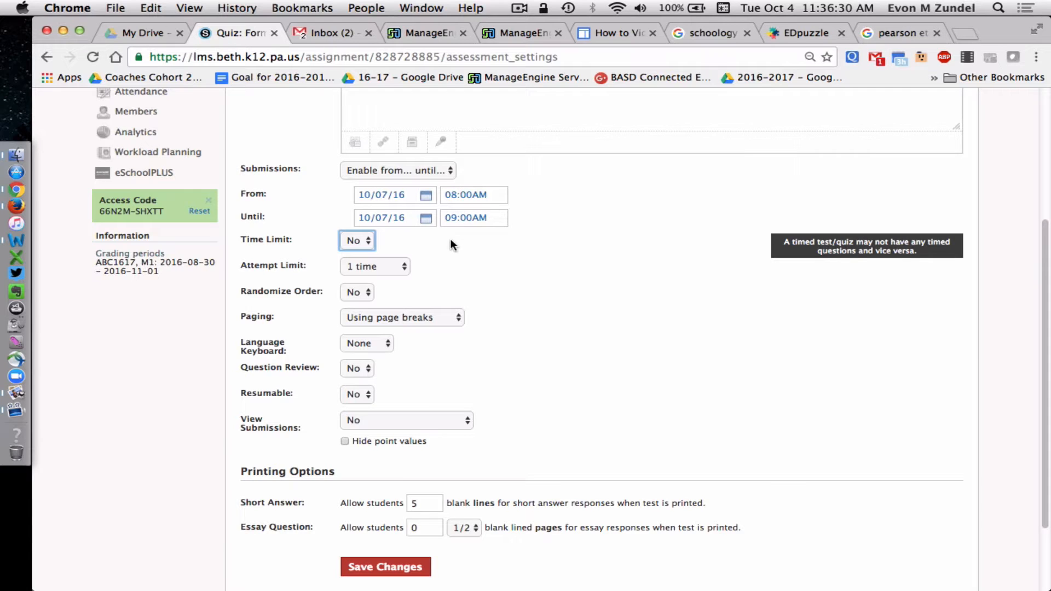
scroll(451, 239, "down", 3)
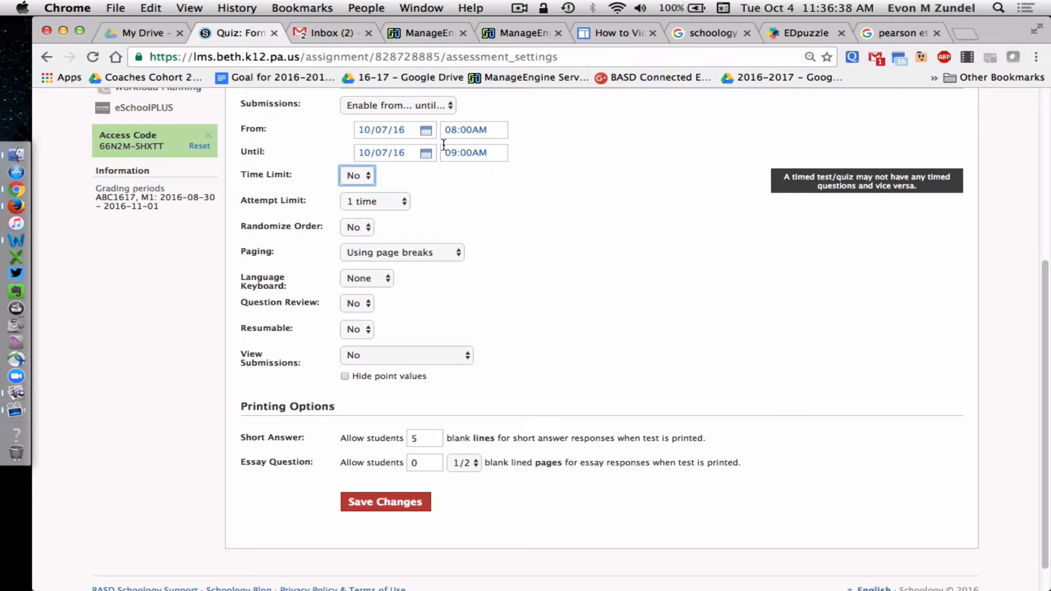
left_click(430, 107)
left_click(431, 106)
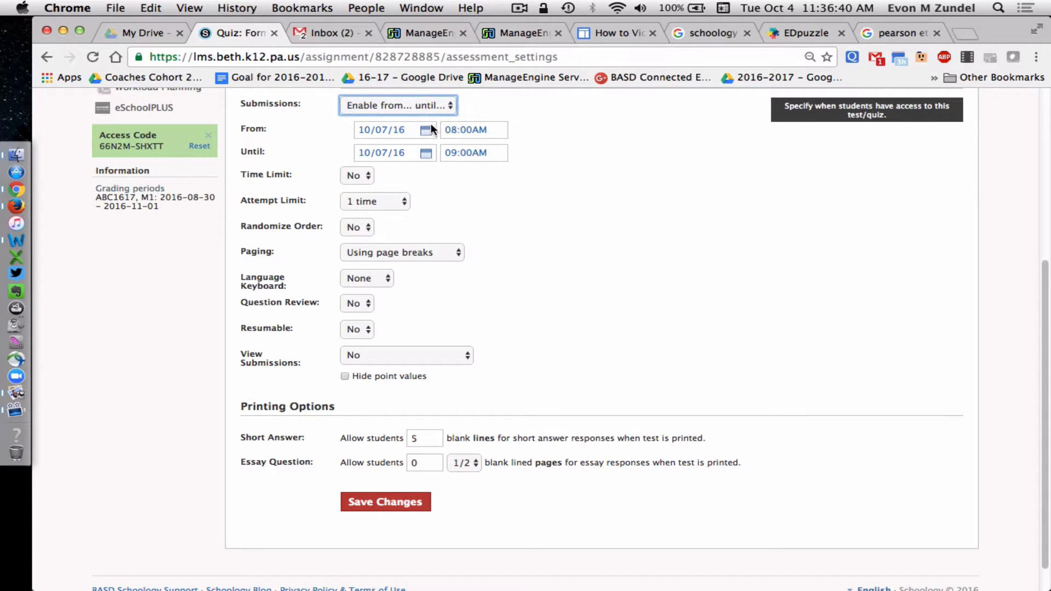
Step: Limit the quiz to 3 attempts and grade it by the highest score
left_click(391, 203)
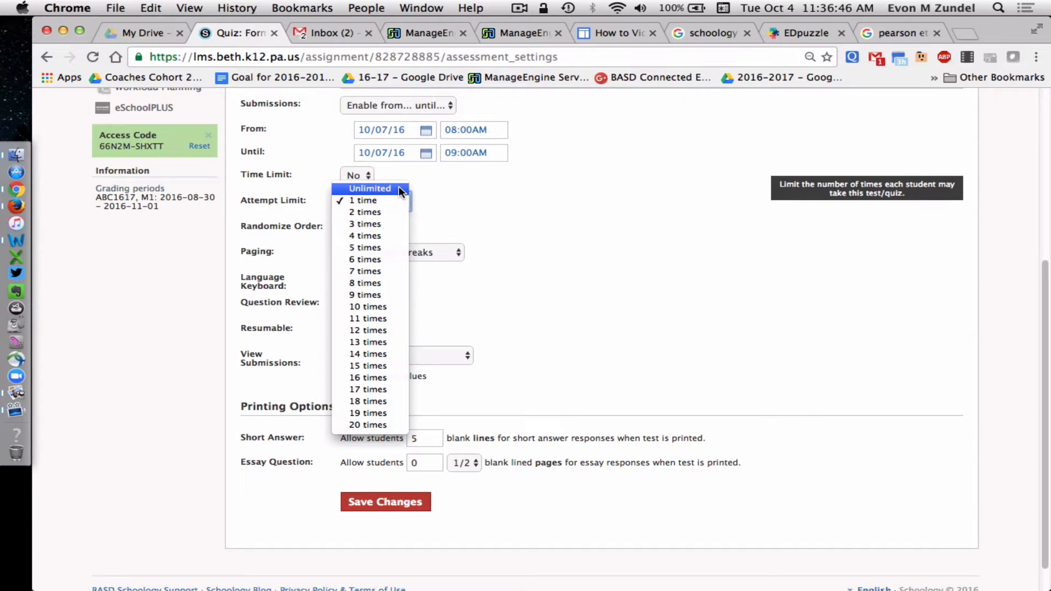
left_click(390, 223)
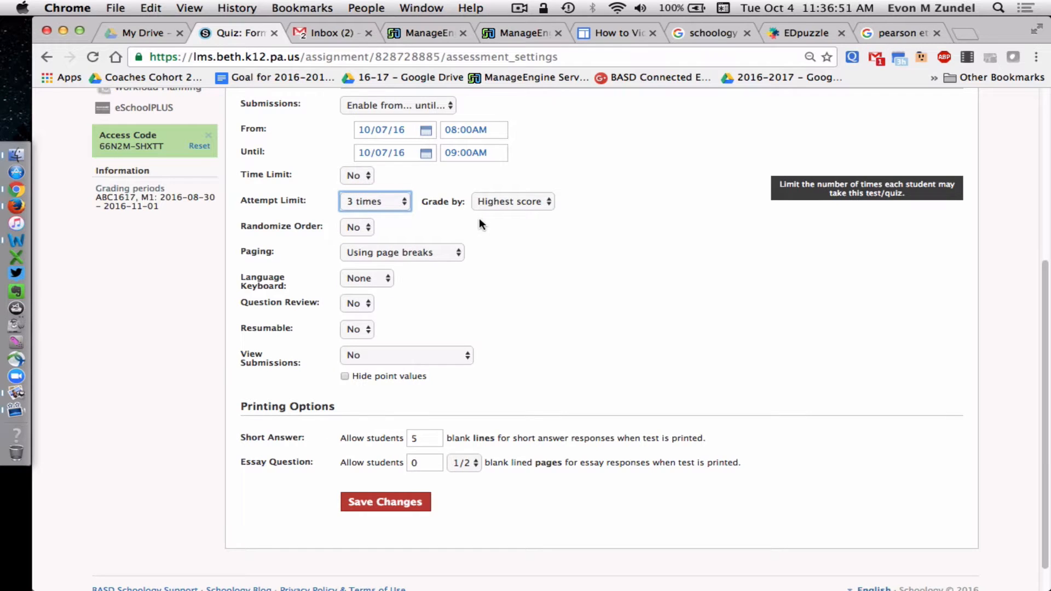
scroll(478, 218, "up", 5)
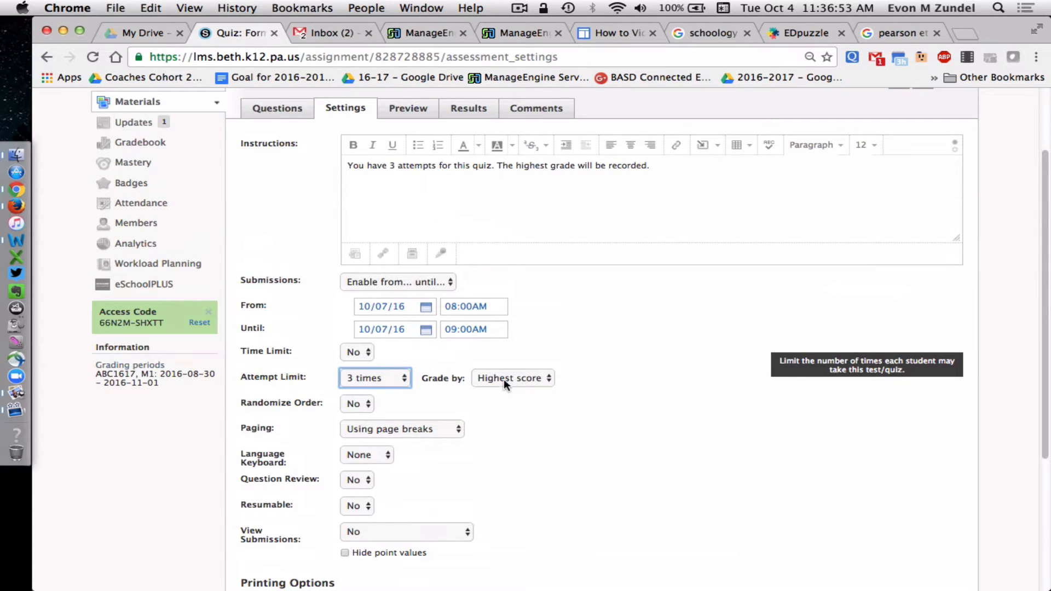
left_click(518, 376)
left_click(517, 377)
left_click(518, 385)
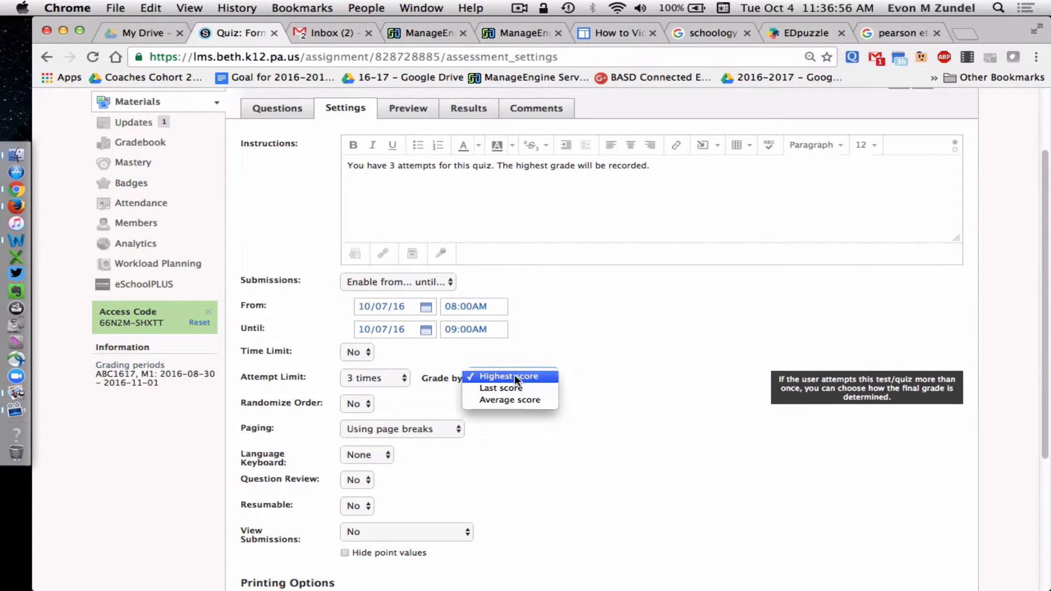
left_click(537, 431)
Step: Keep the question order unrandomized and set paging to one question per page
scroll(539, 431, "down", 4)
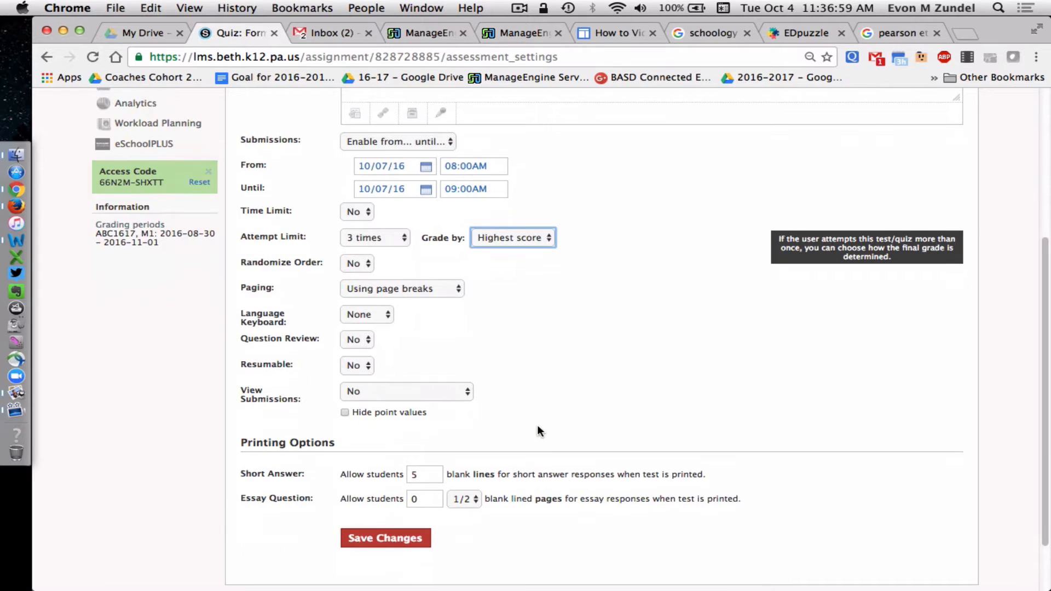
left_click(360, 263)
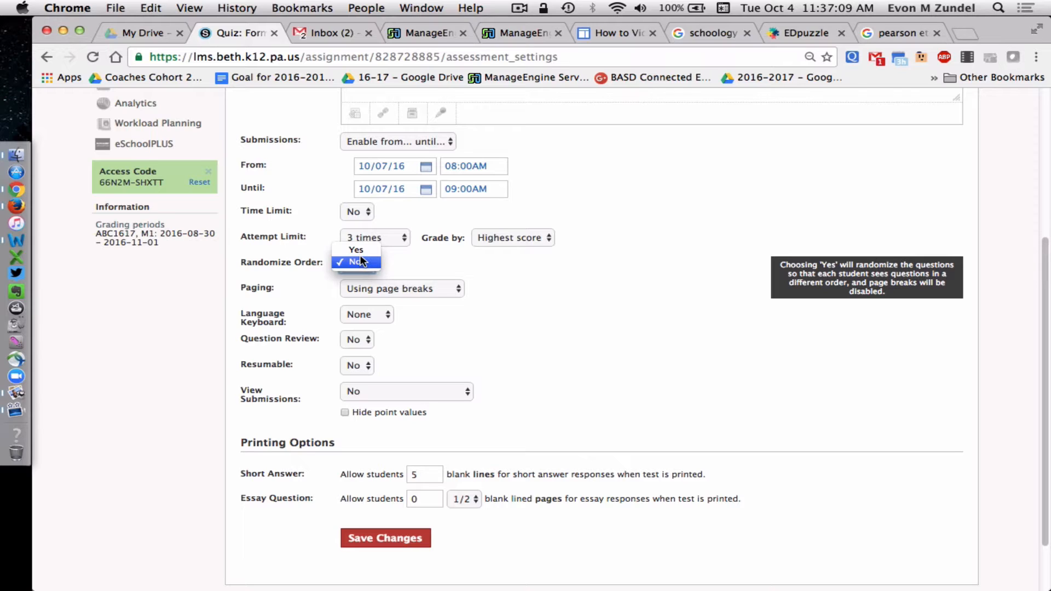
left_click(359, 261)
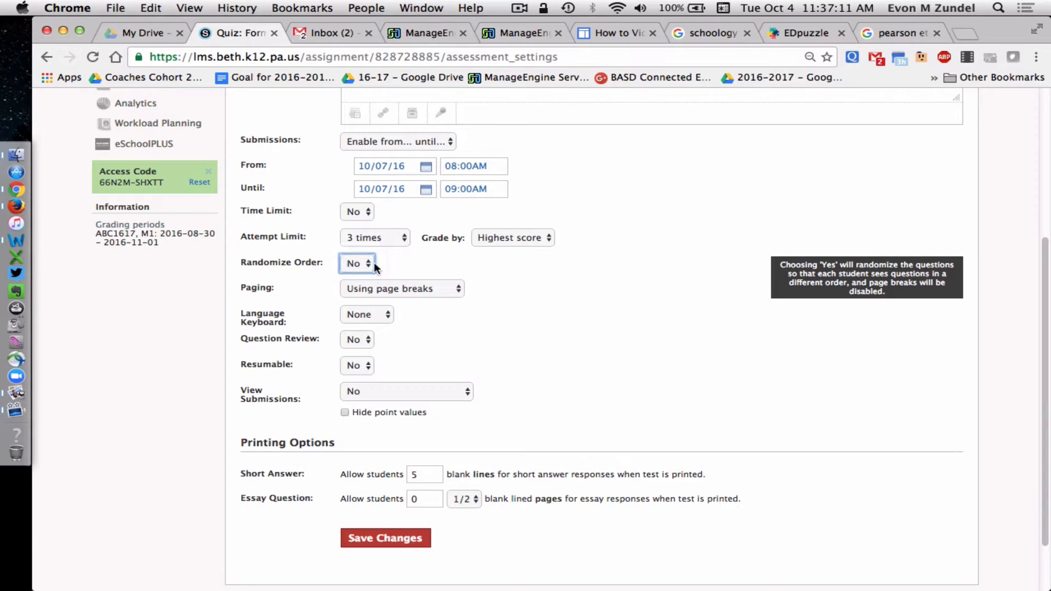
left_click(416, 289)
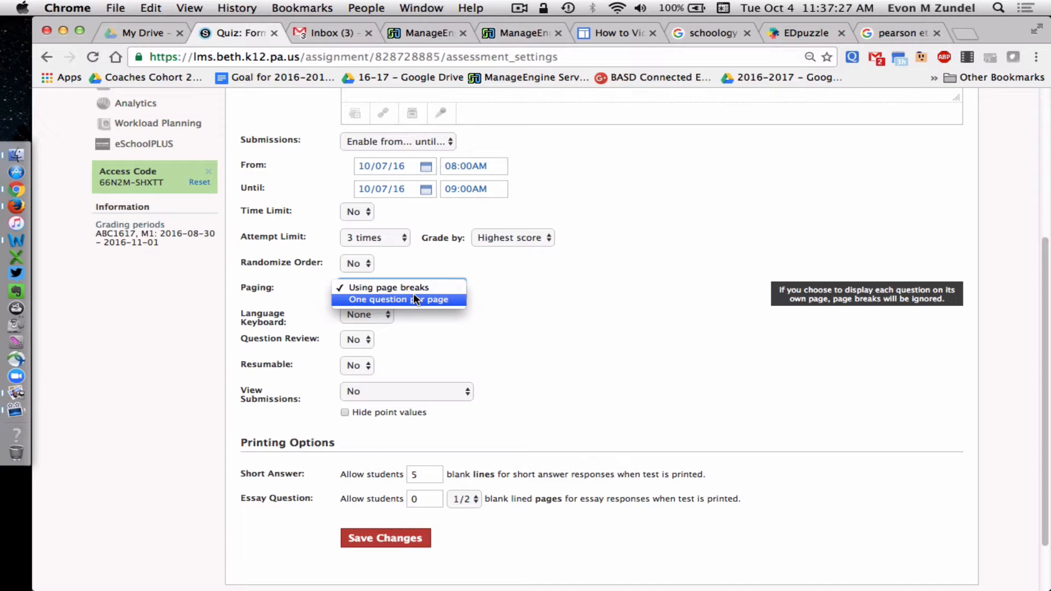
left_click(414, 293)
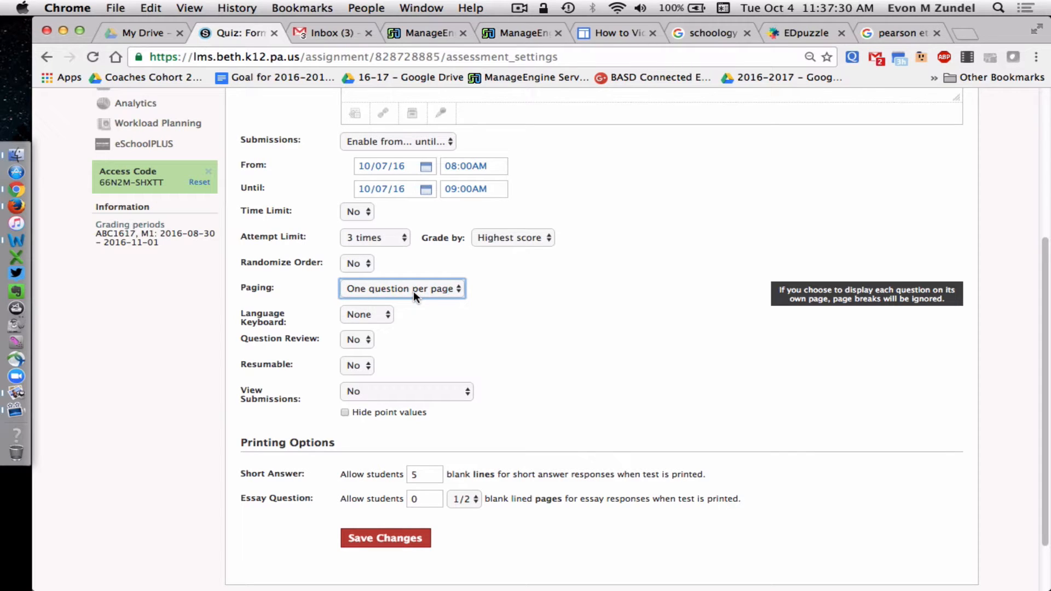
Step: Review the language keyboard choices for the quiz and keep None selected
left_click(375, 315)
left_click(375, 314)
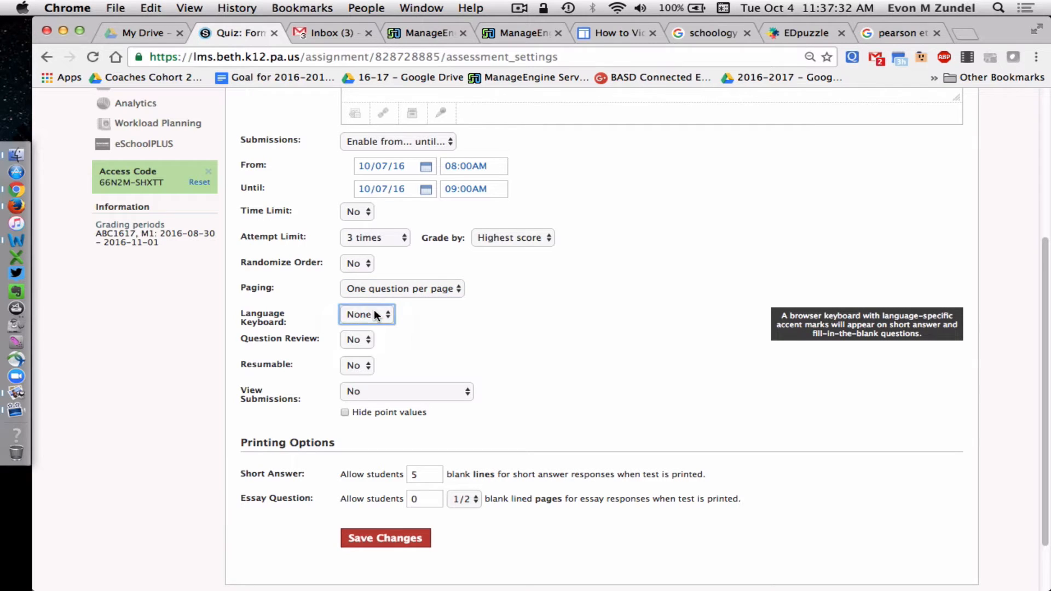
left_click(376, 314)
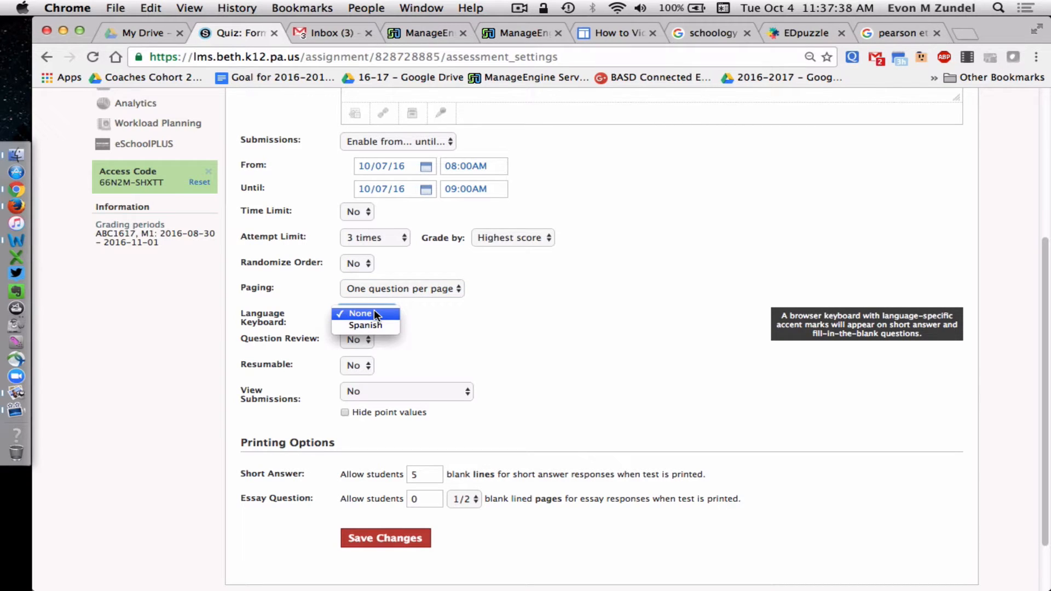
left_click(542, 332)
Step: Keep question review at No and set the quiz's Resumable option to Yes
left_click(366, 340)
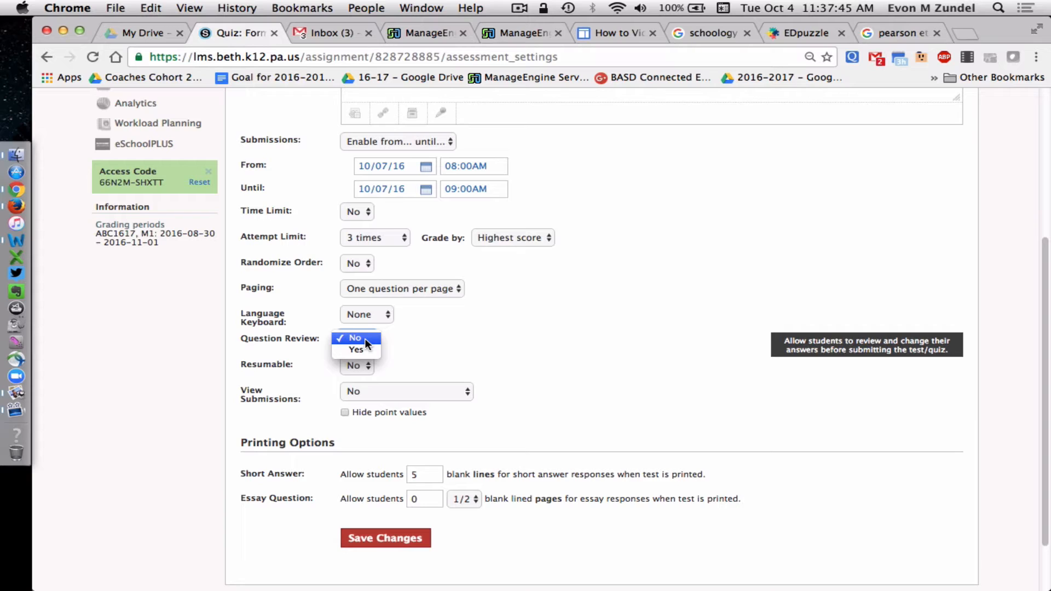
left_click(364, 339)
left_click(362, 365)
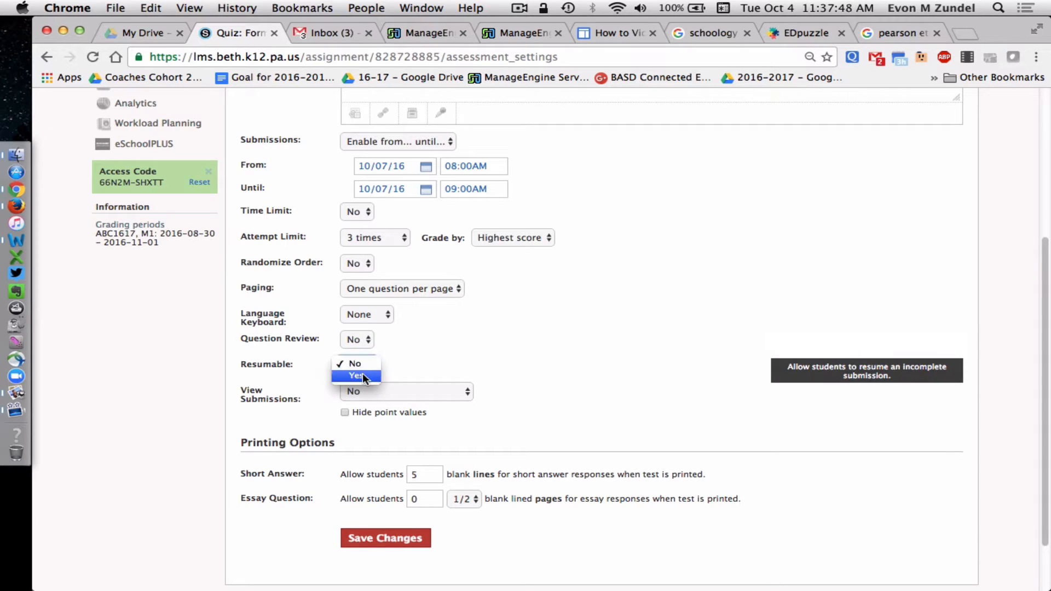
left_click(361, 376)
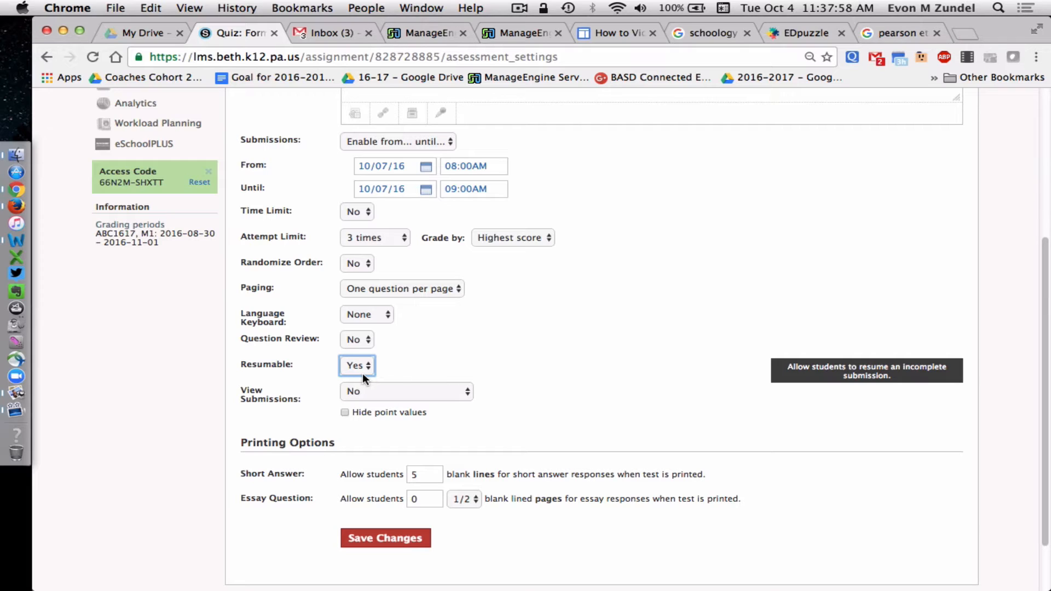
Step: Set View Submissions to "Yes with correct answers" and save the quiz settings
left_click(398, 392)
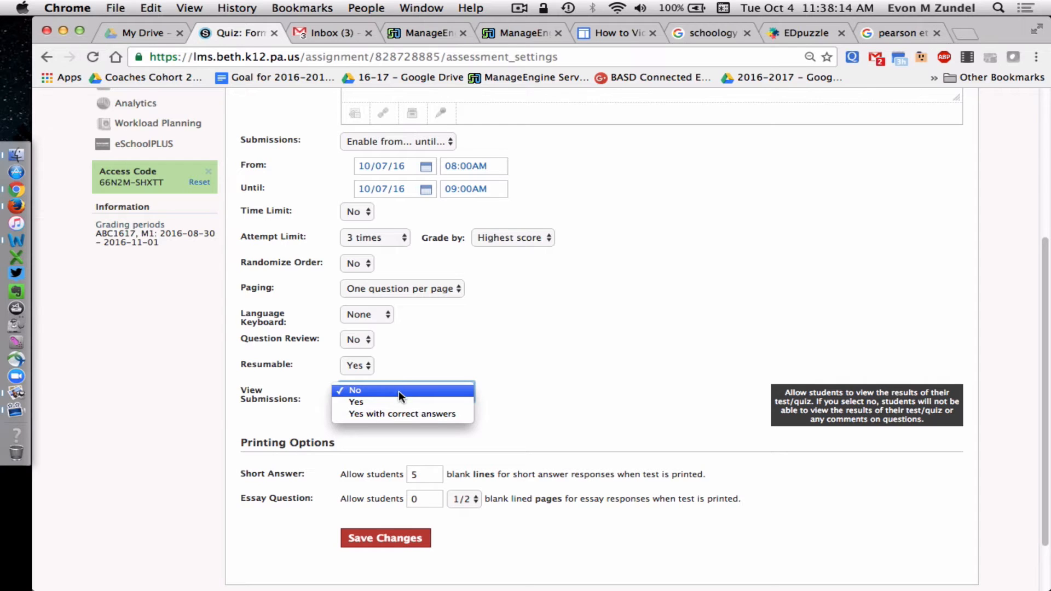
left_click(401, 398)
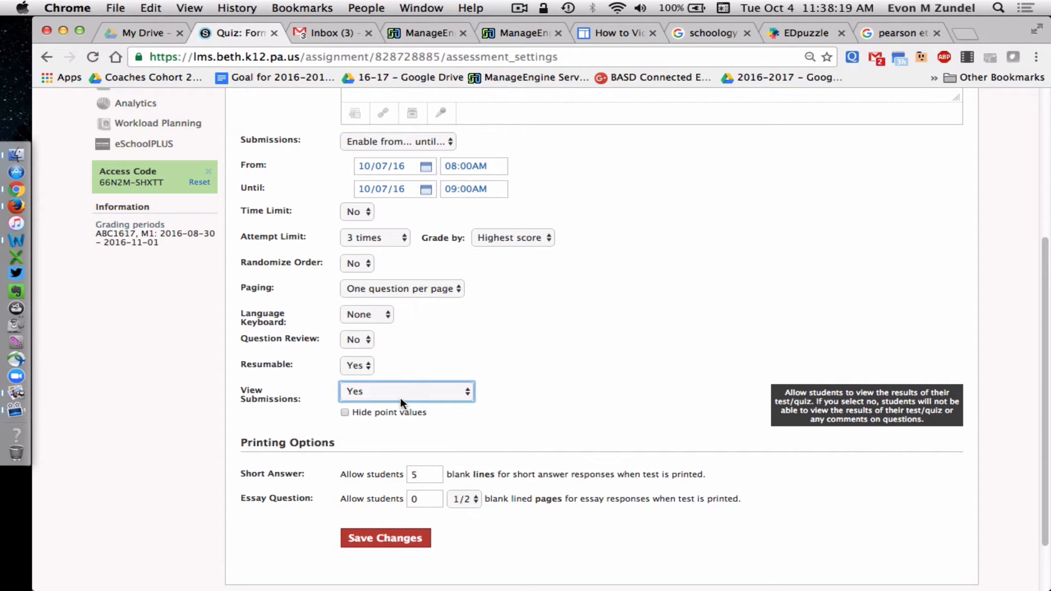
left_click(397, 392)
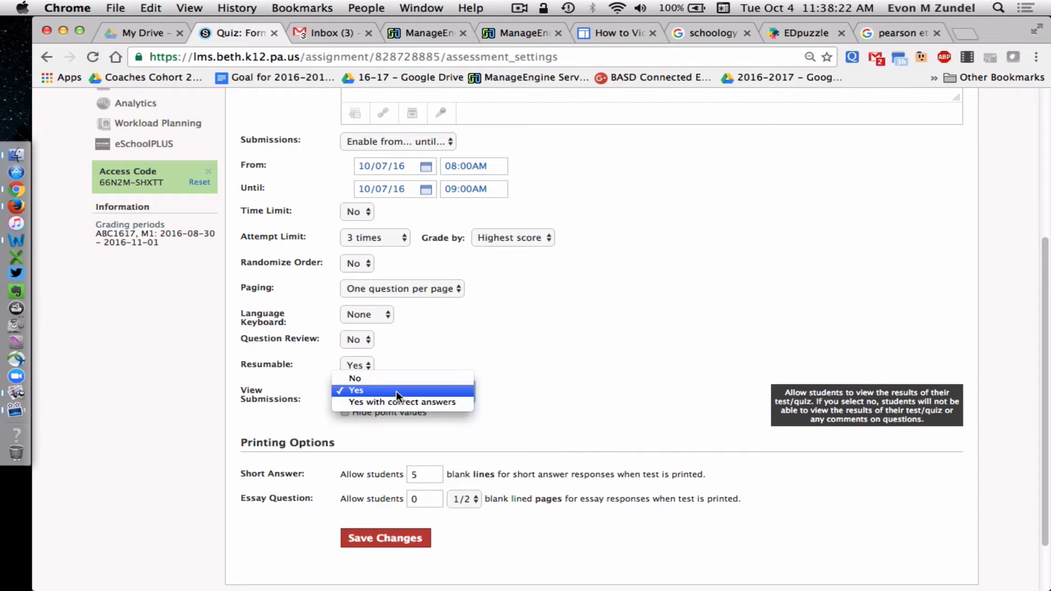
left_click(397, 401)
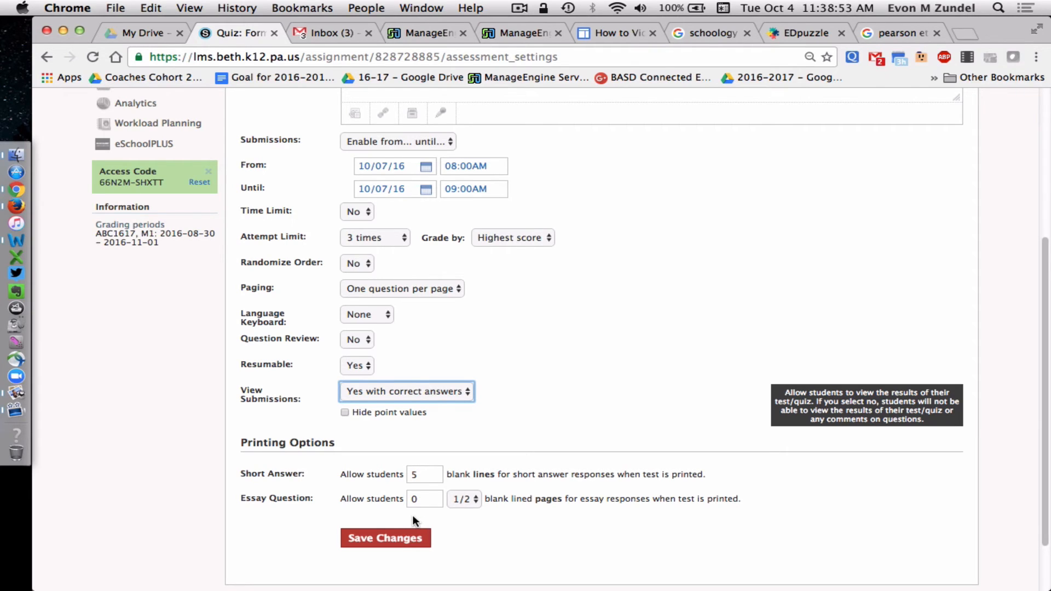
left_click(416, 539)
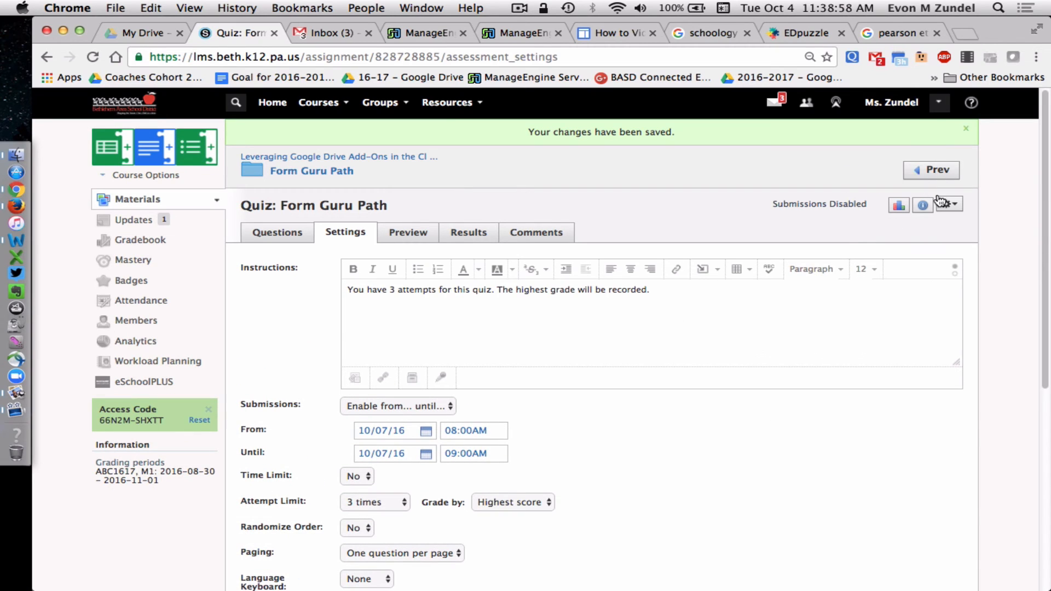
Step: Review the quiz's name, due date and grading details without changing them, and look over its other management actions
left_click(949, 204)
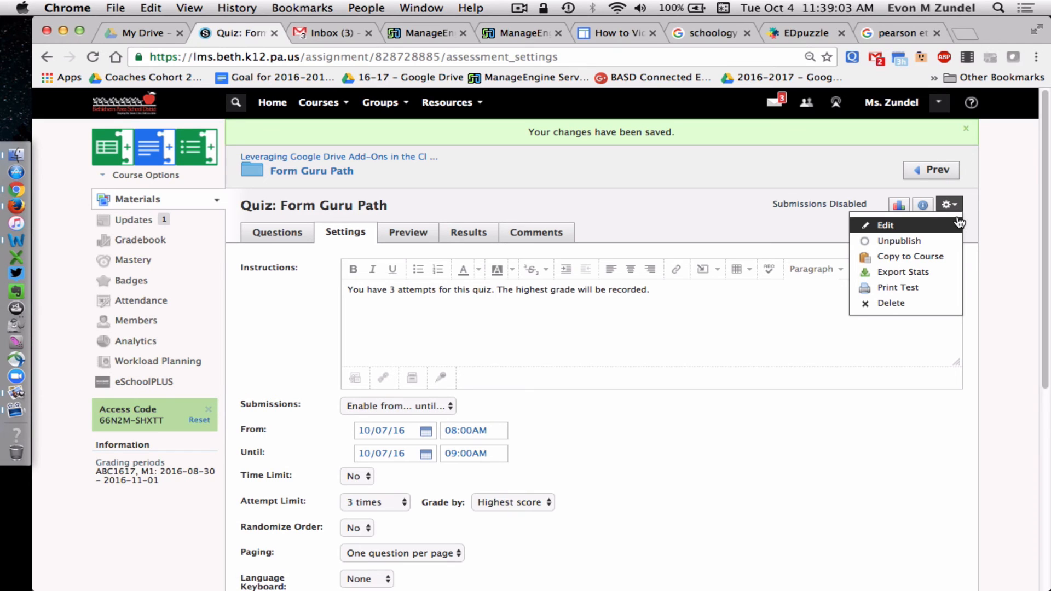
left_click(955, 225)
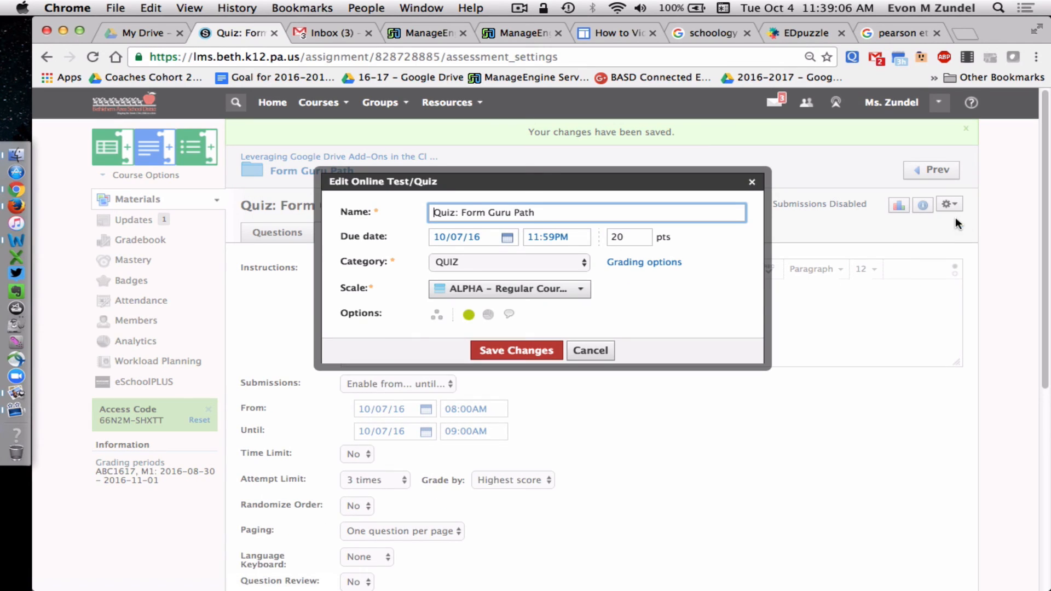
left_click(578, 353)
left_click(949, 177)
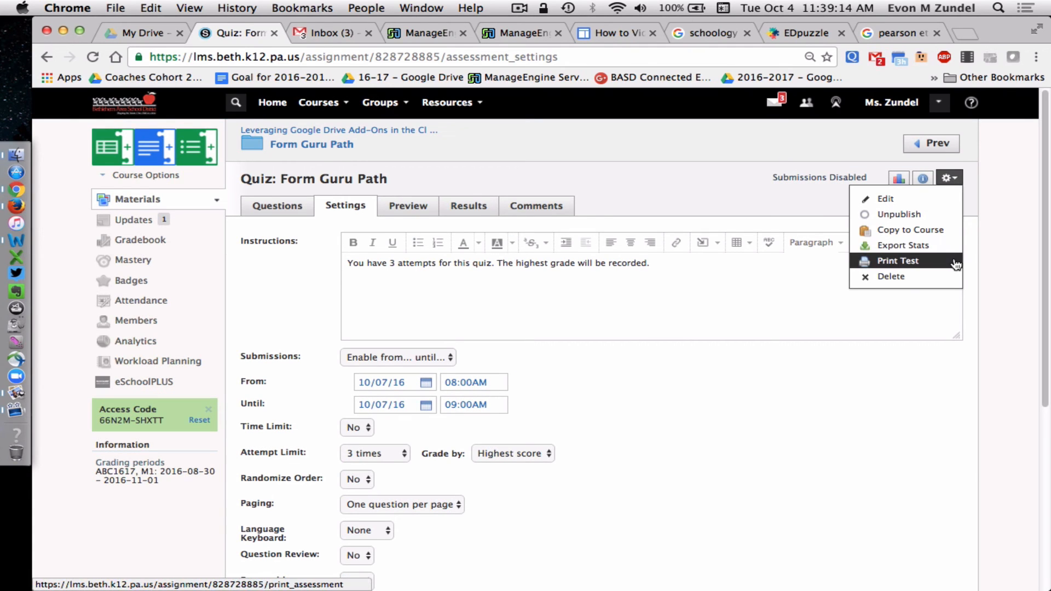
left_click(748, 203)
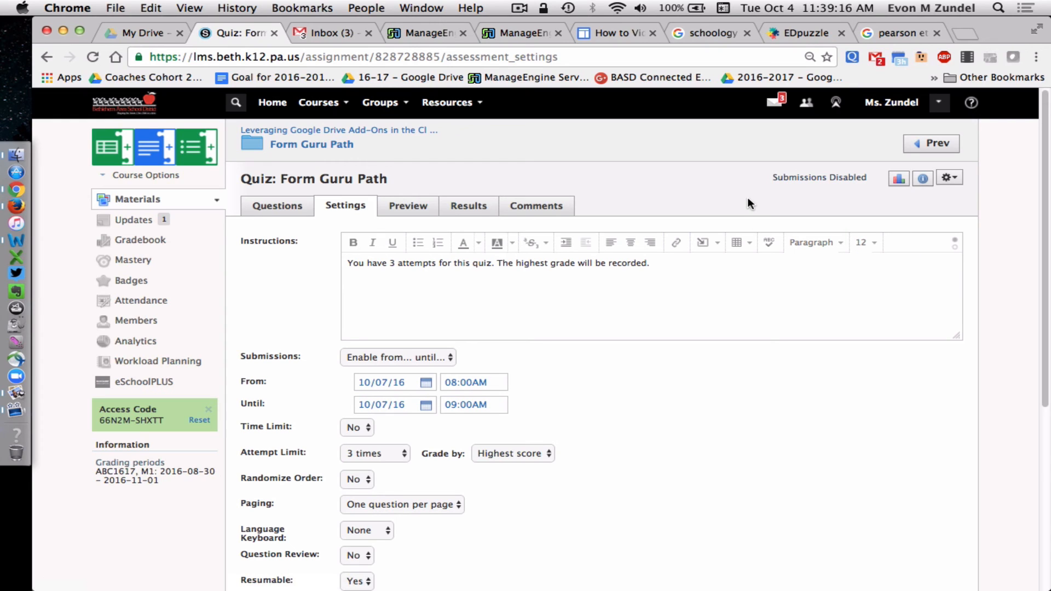